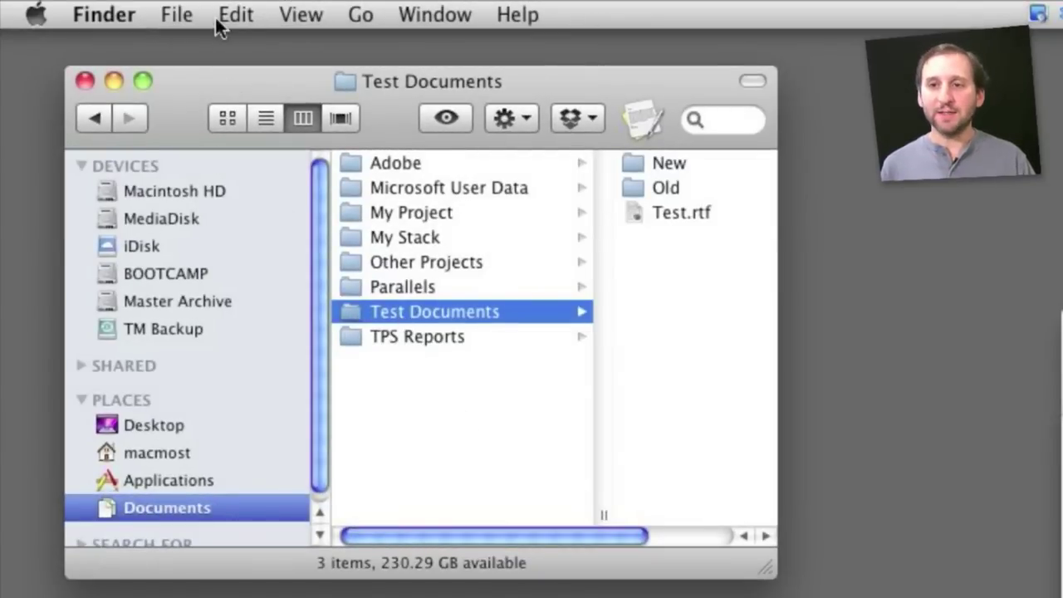
Open the Test Documents Info window, then close it again unchanged.
click(176, 14)
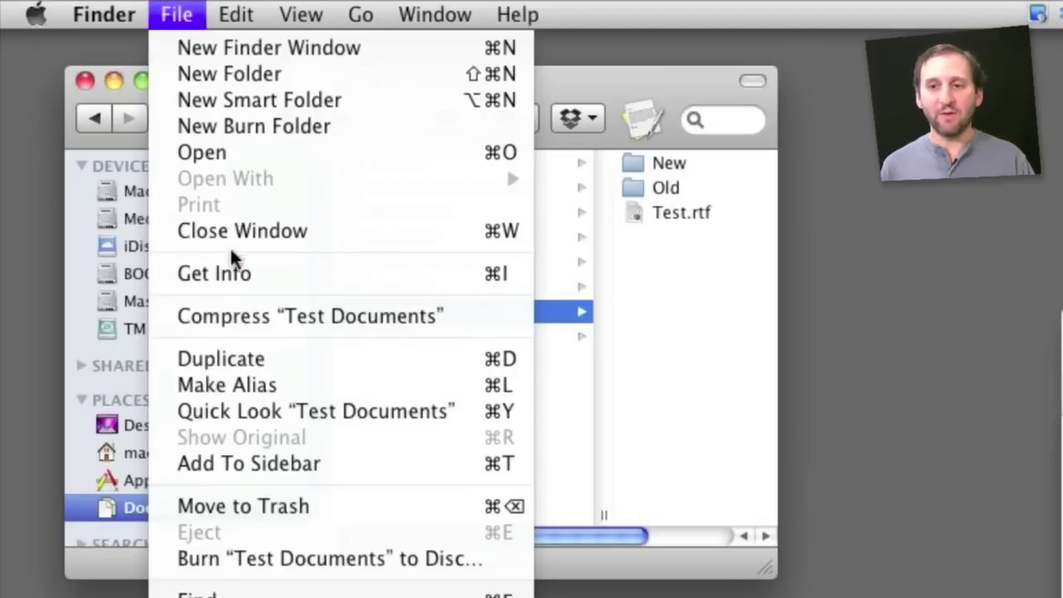
click(220, 278)
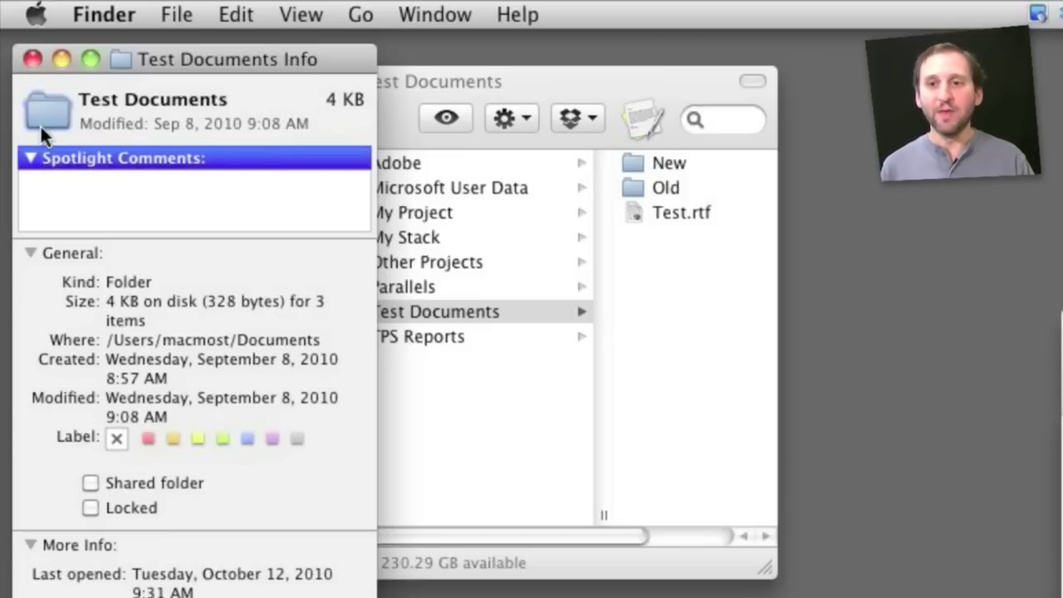
click(211, 16)
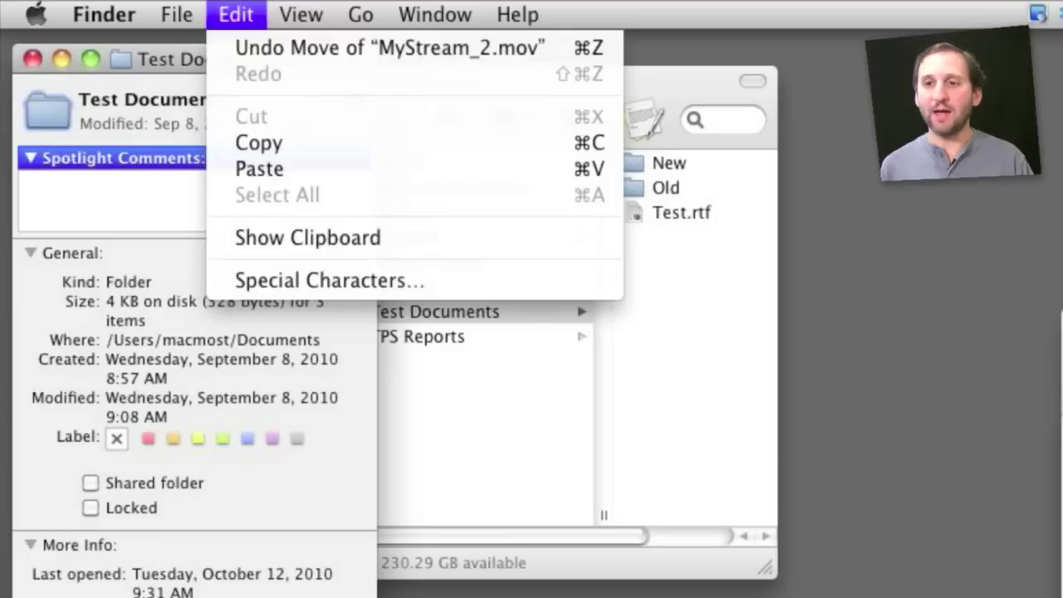
click(94, 103)
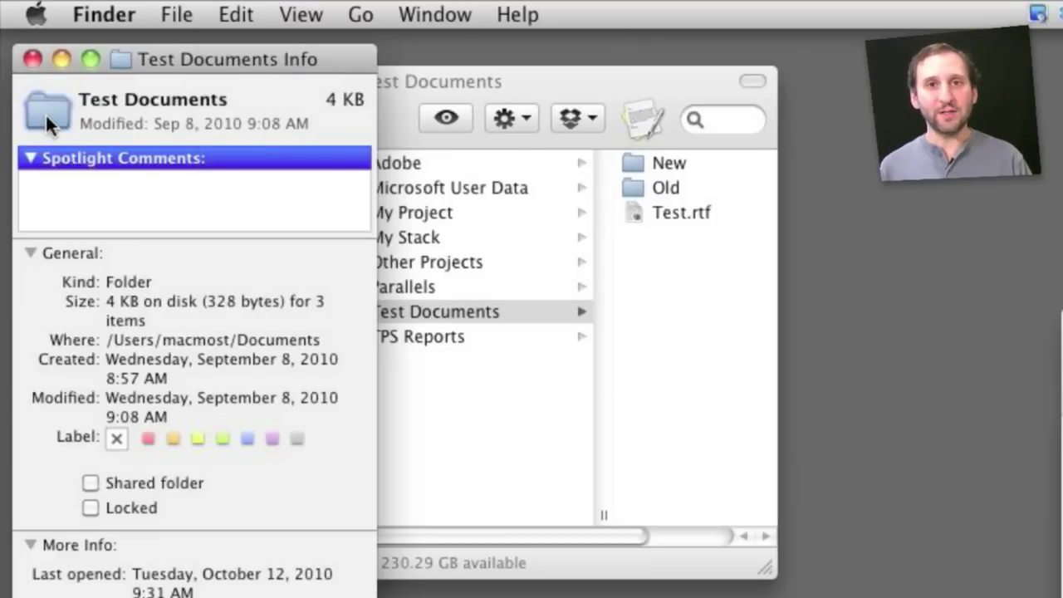
click(32, 59)
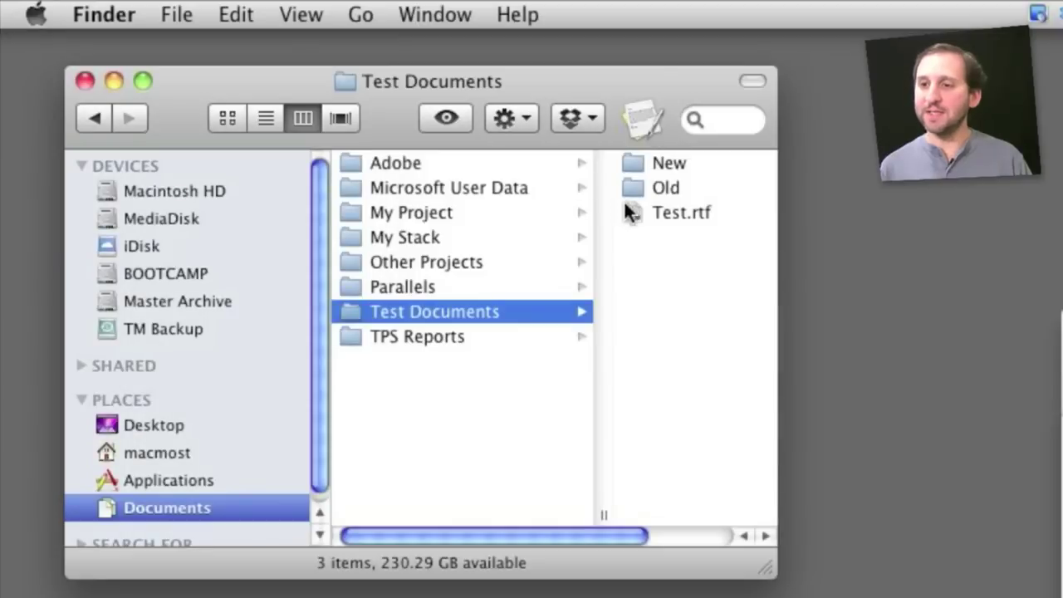
Copy the Test.rtf document icon from its Info window.
click(631, 211)
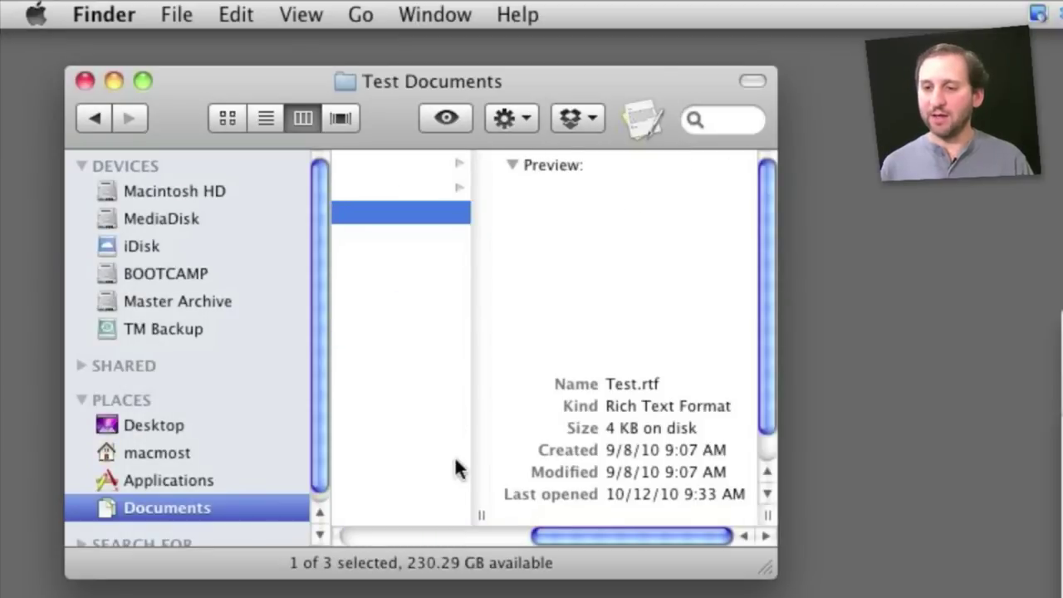
drag(573, 536, 483, 535)
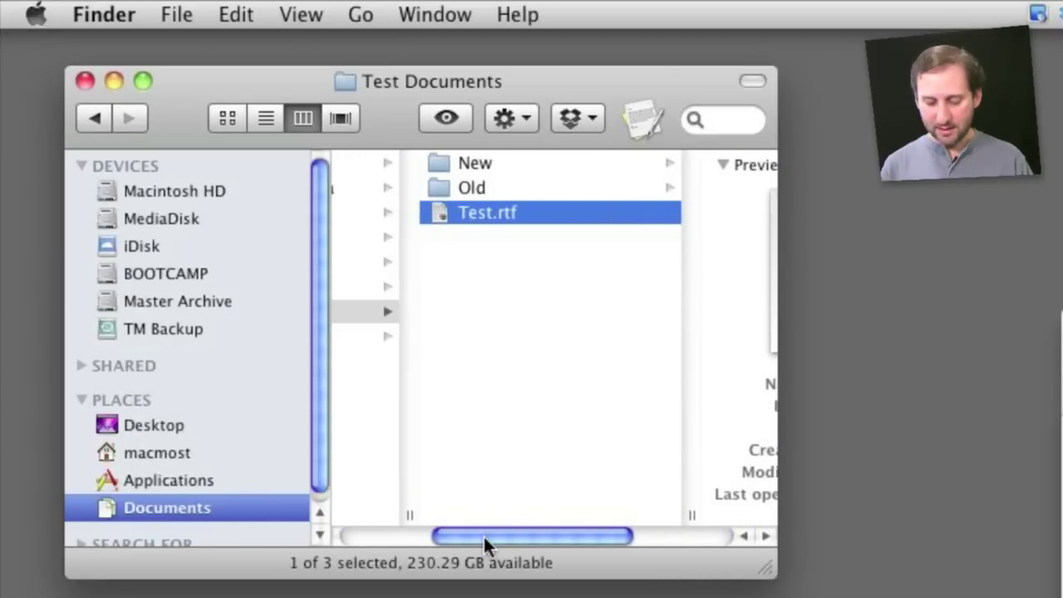
key(super+i)
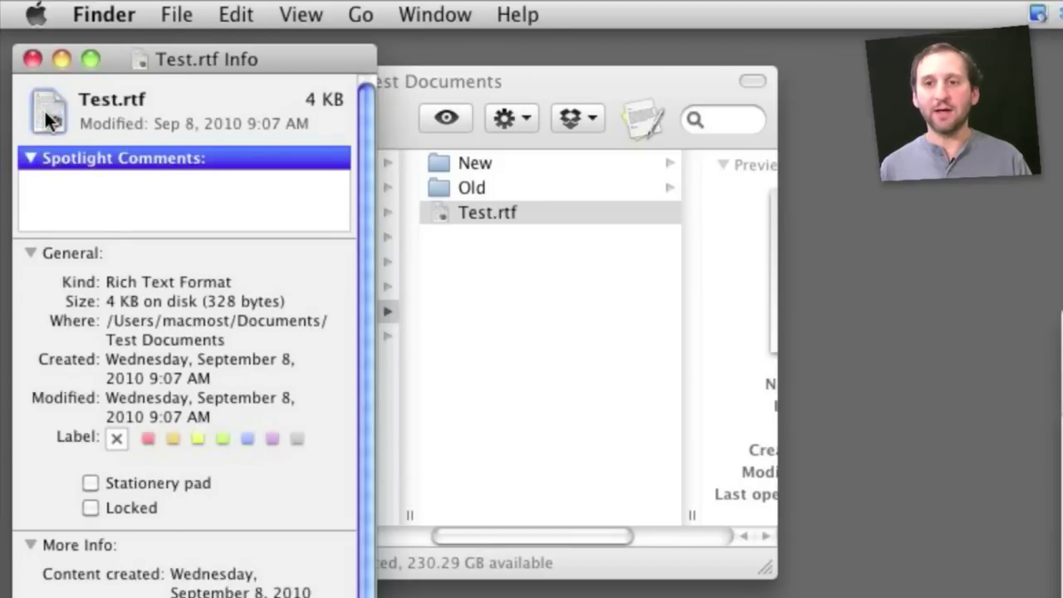
click(32, 57)
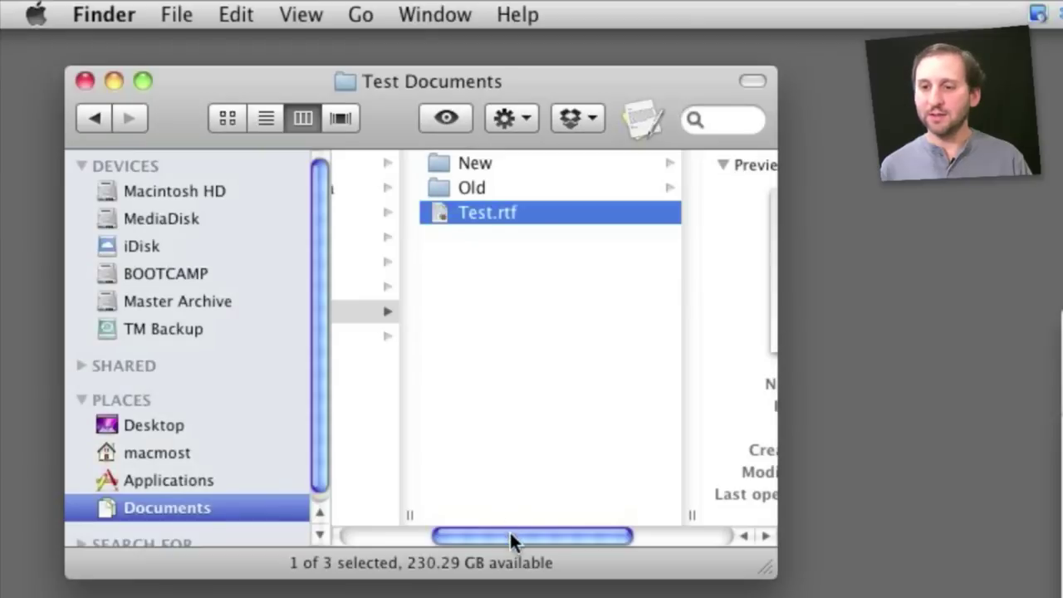
drag(509, 538, 403, 535)
Paste the Test.rtf icon onto the Test Documents folder in its Info window.
click(349, 310)
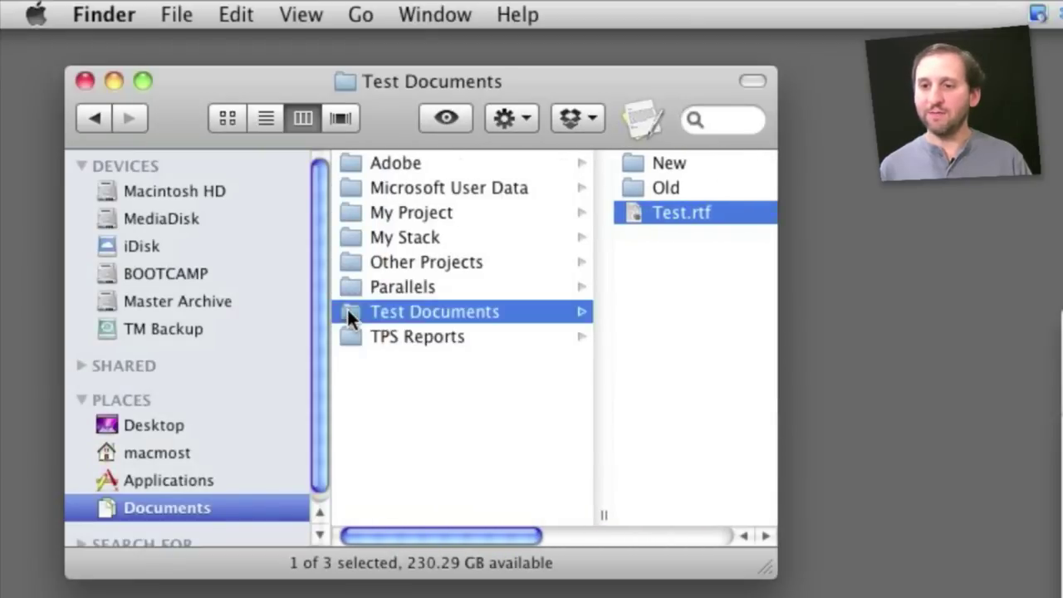
drag(503, 542, 413, 535)
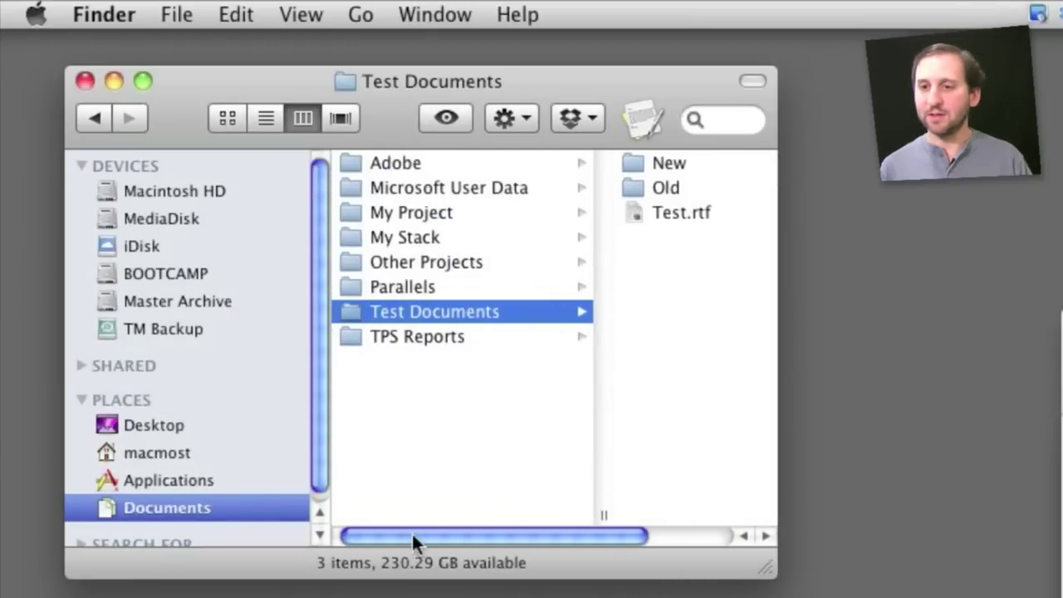
key(super+i)
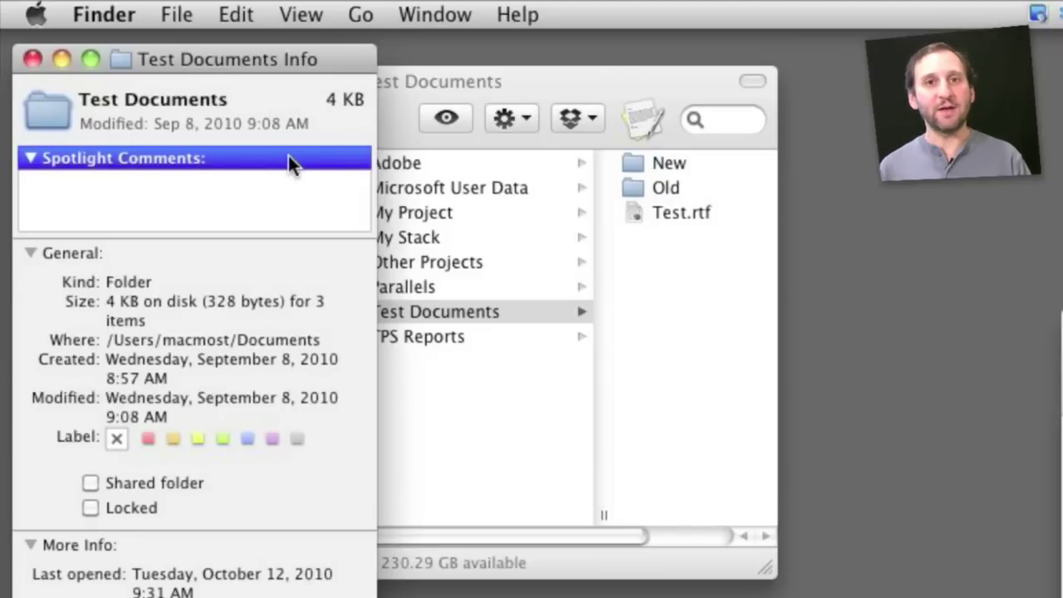
click(235, 14)
key(super+v)
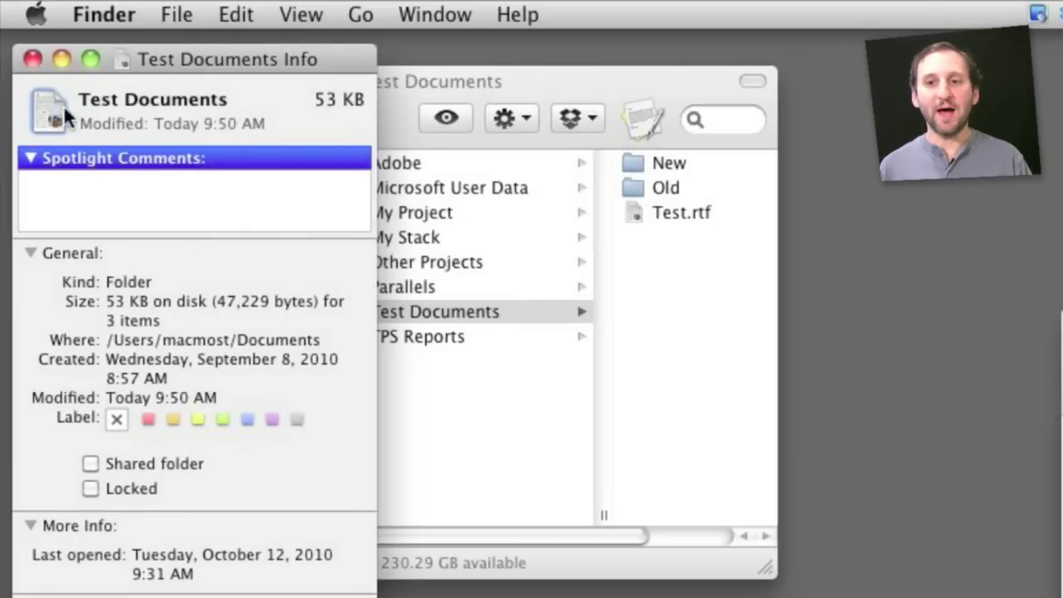
click(33, 58)
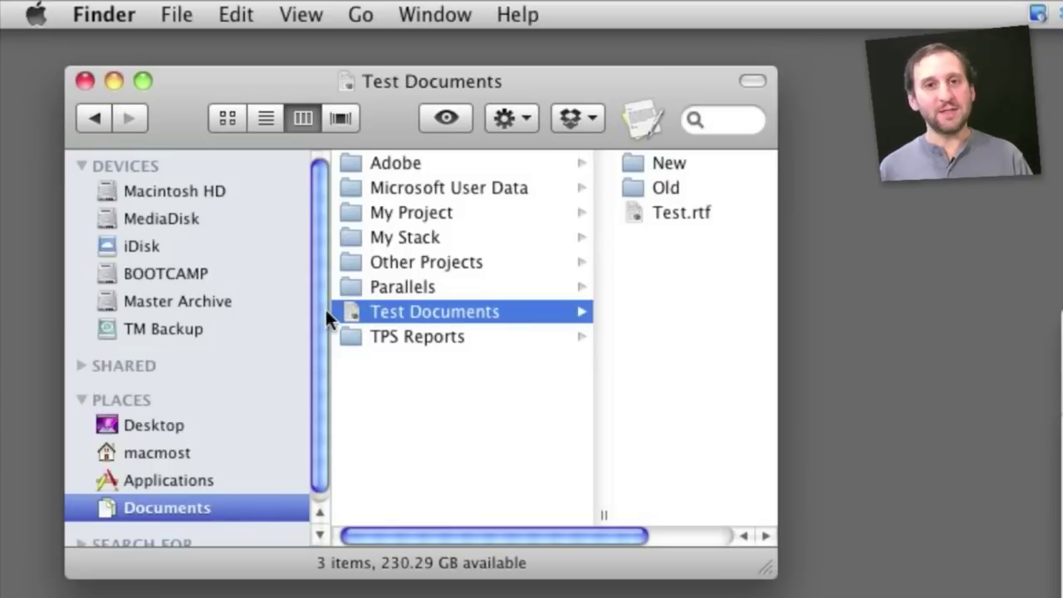
Delete the custom icon in the Test Documents Info window to restore the plain folder.
scroll(347, 310, right, 3)
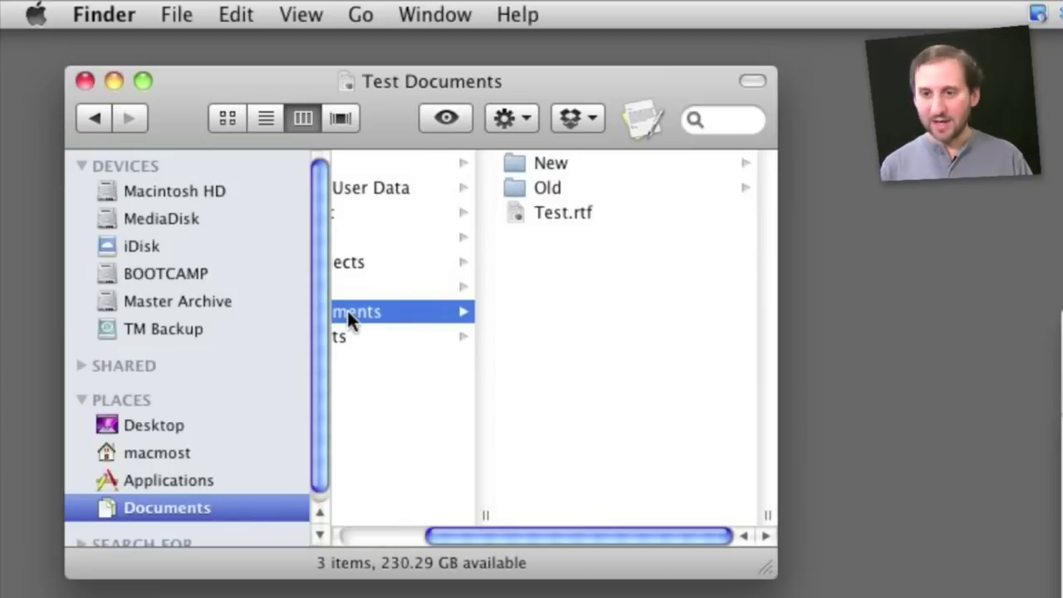
key(super+i)
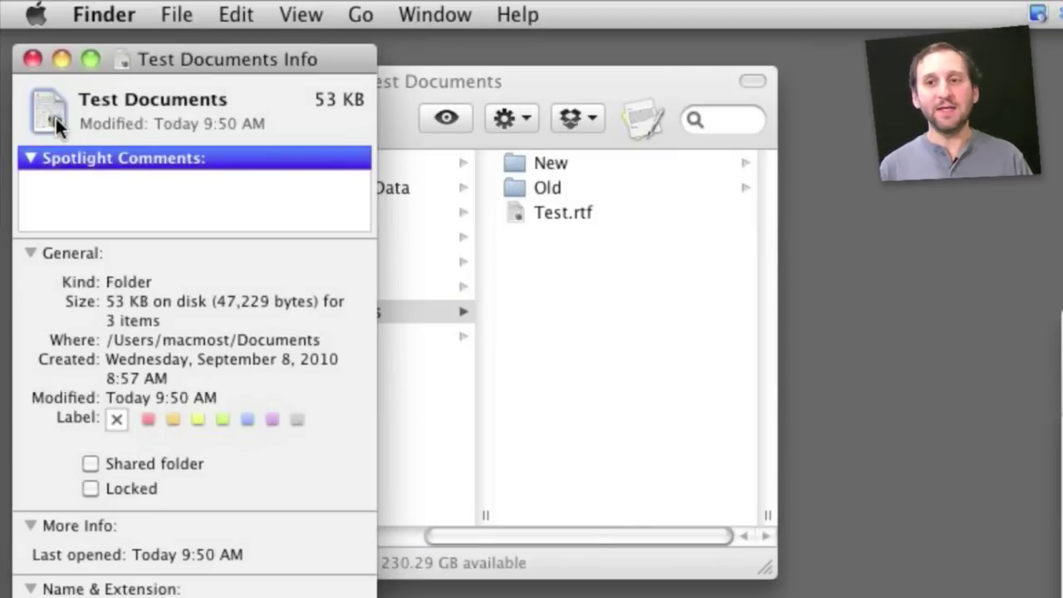
key(Delete)
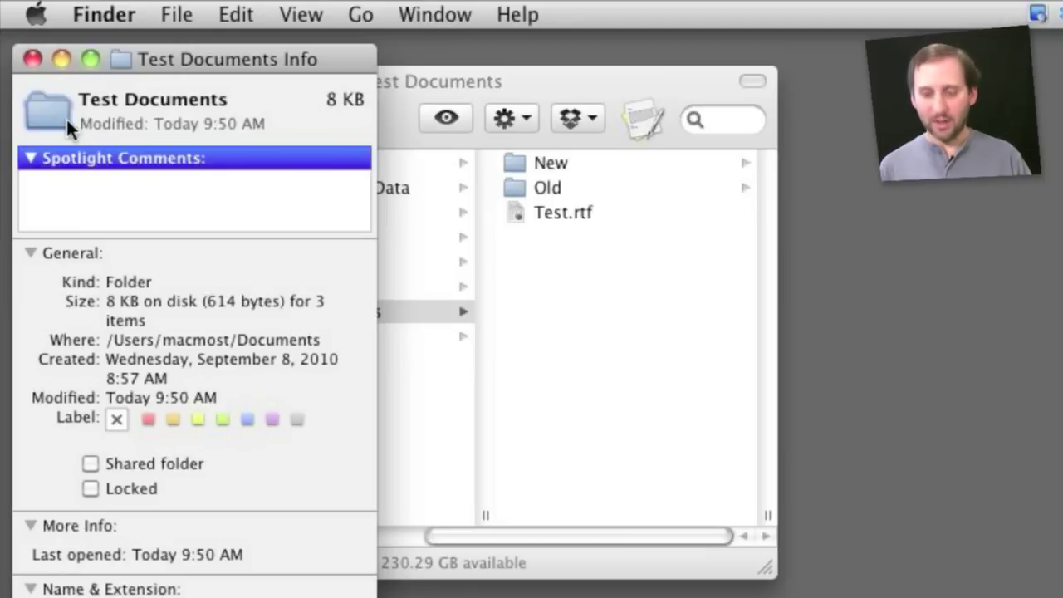
key(super+v)
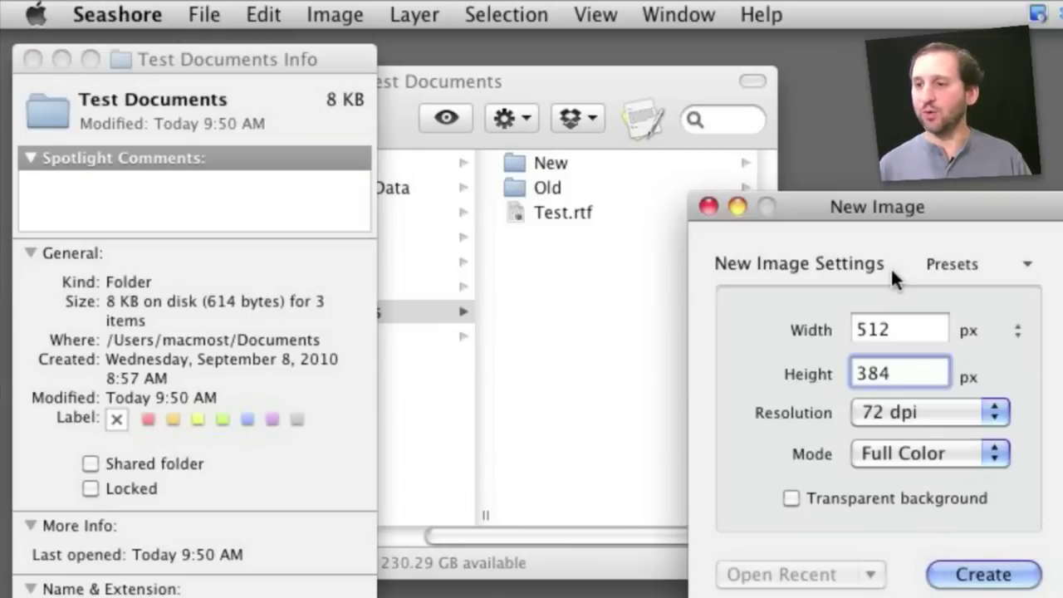
Set Height to 512 with a transparent background and create the new image.
drag(890, 205, 318, 129)
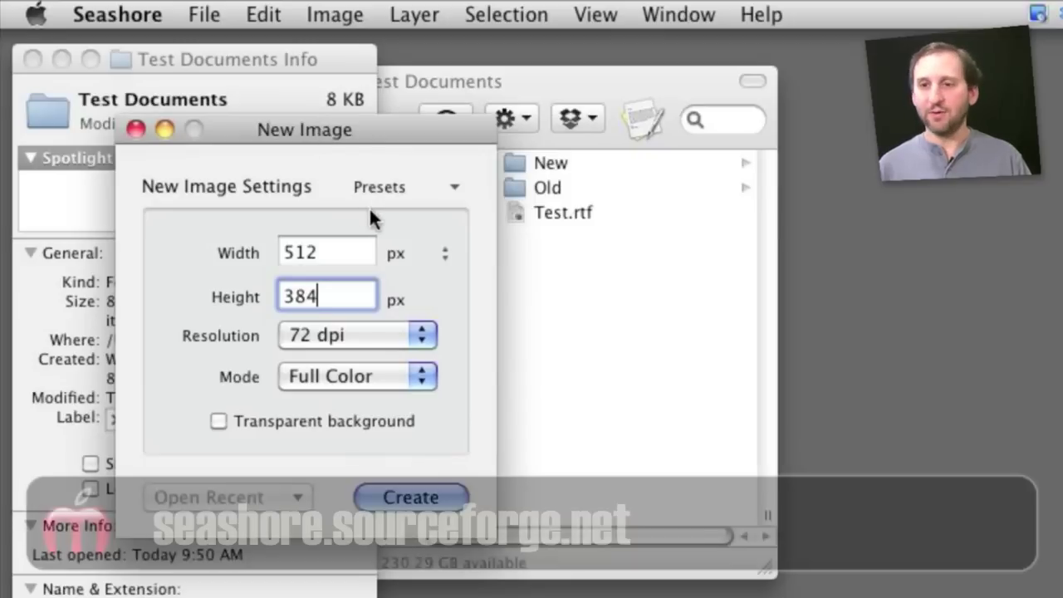
drag(327, 297, 241, 295)
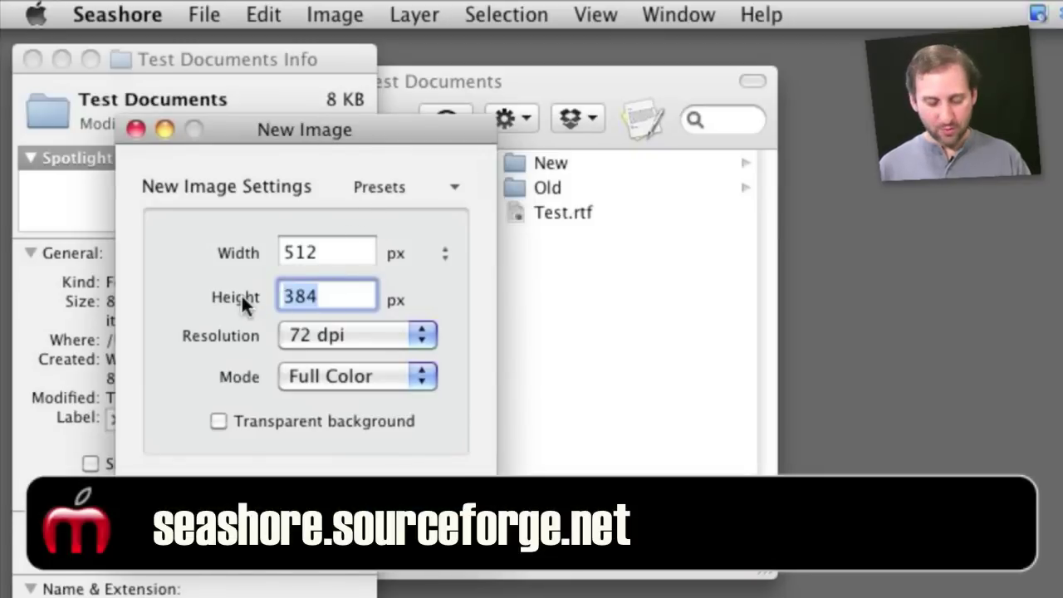
text(512)
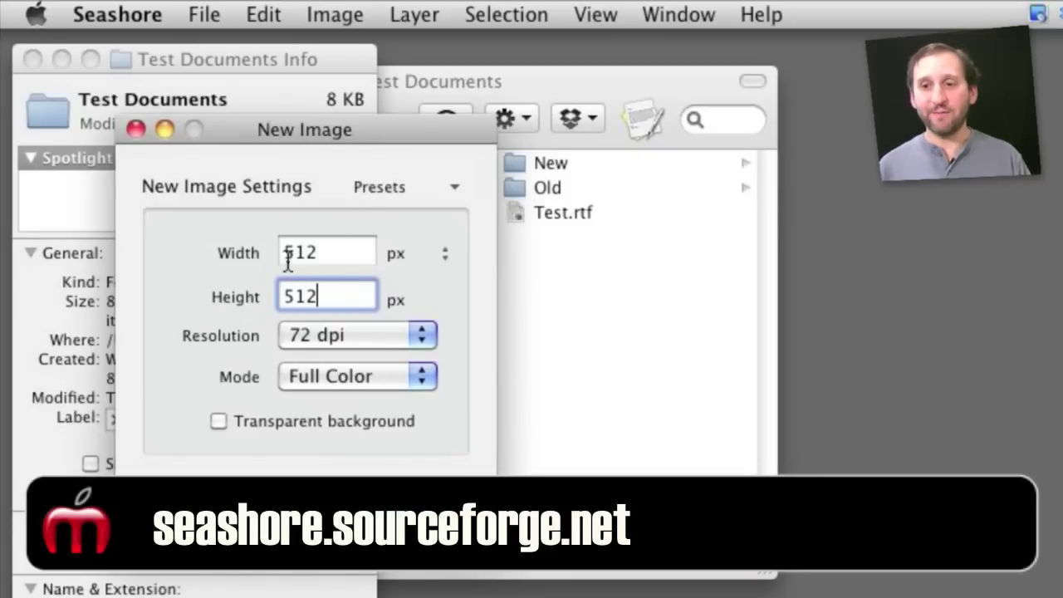
click(270, 415)
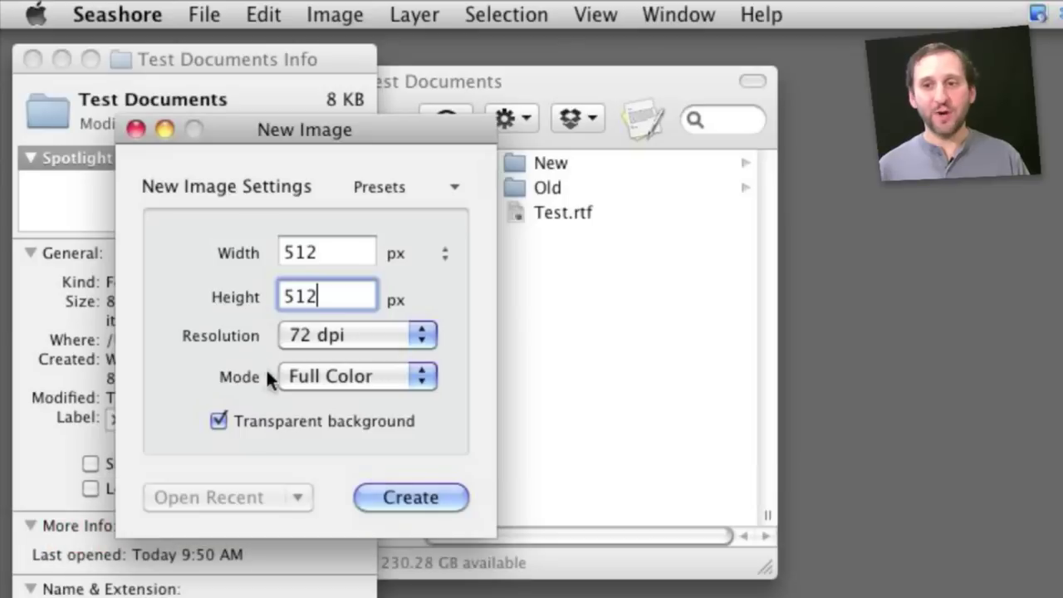
click(411, 496)
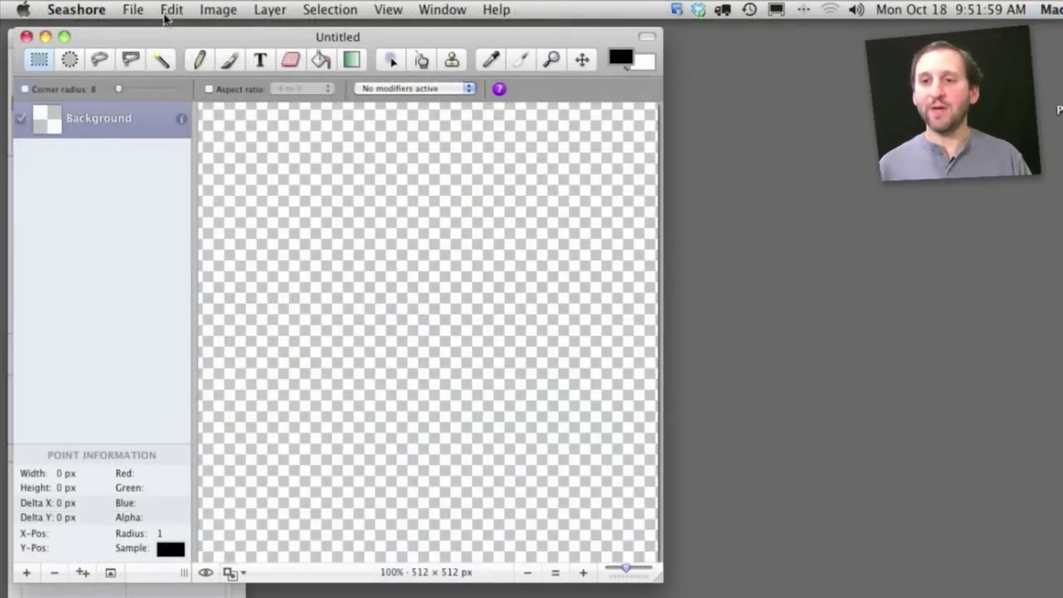
Paste the copied blue folder icon into the canvas and anchor it to Background.
click(168, 11)
key(Escape)
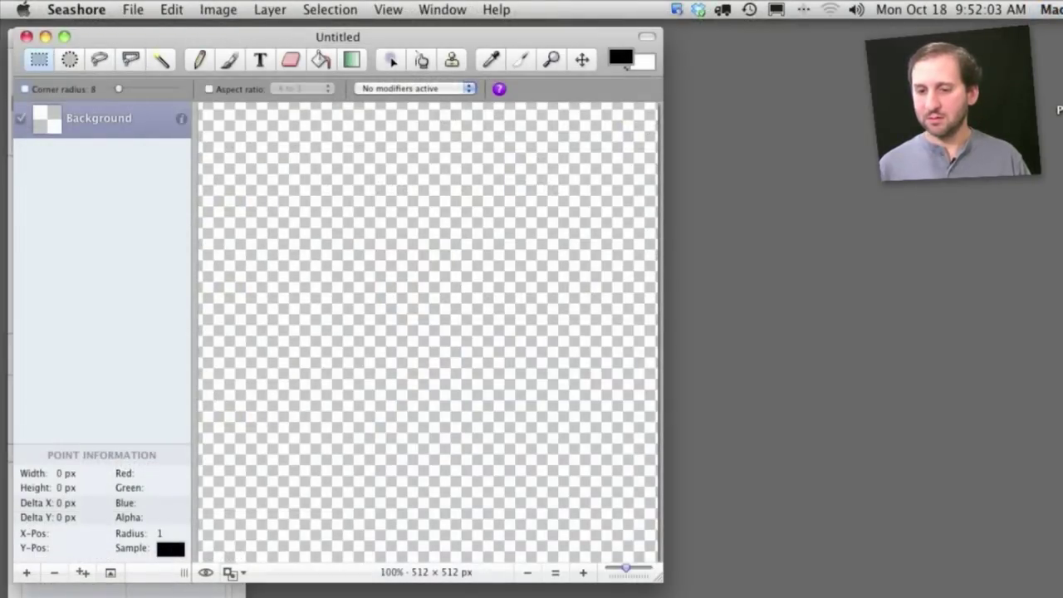
key(super+Tab)
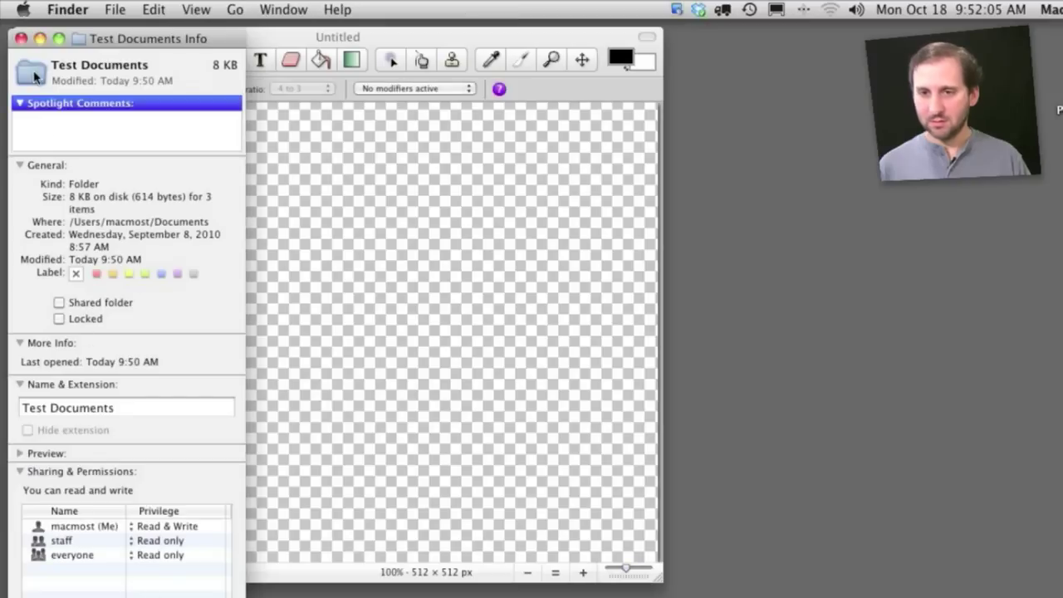
click(342, 197)
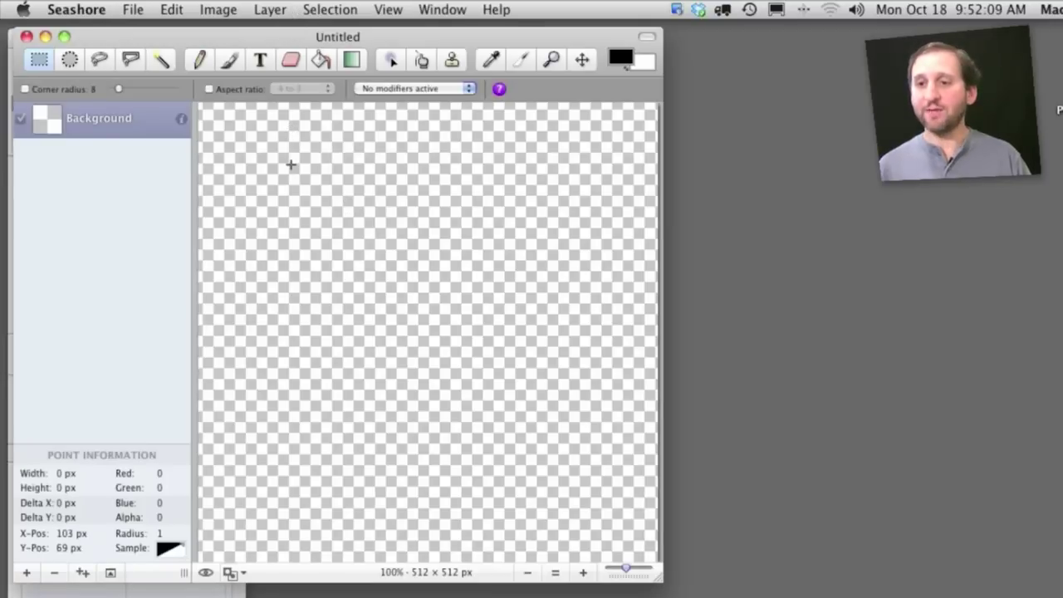
key(super+v)
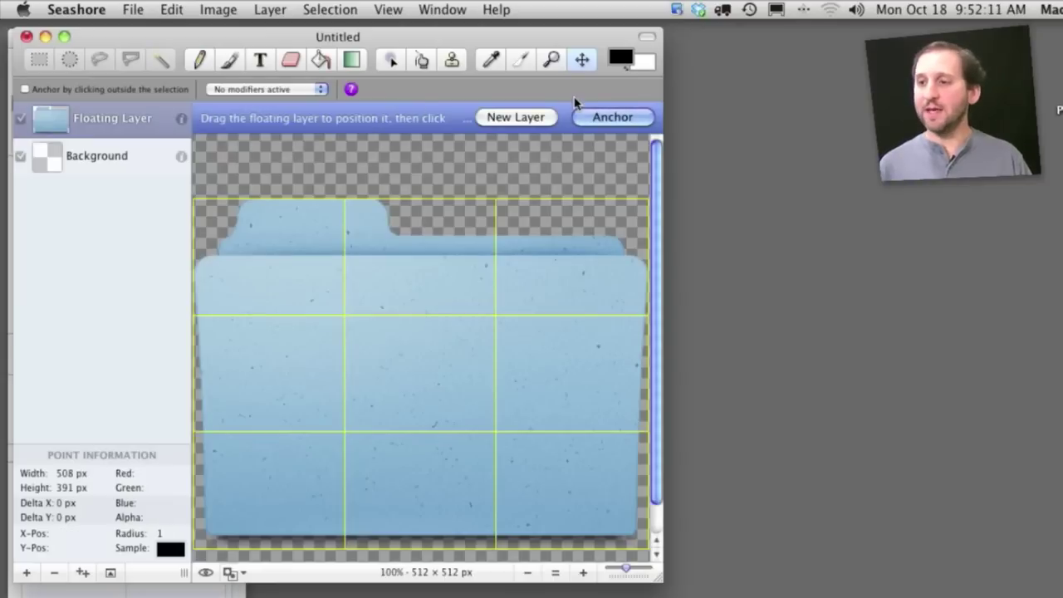
click(612, 118)
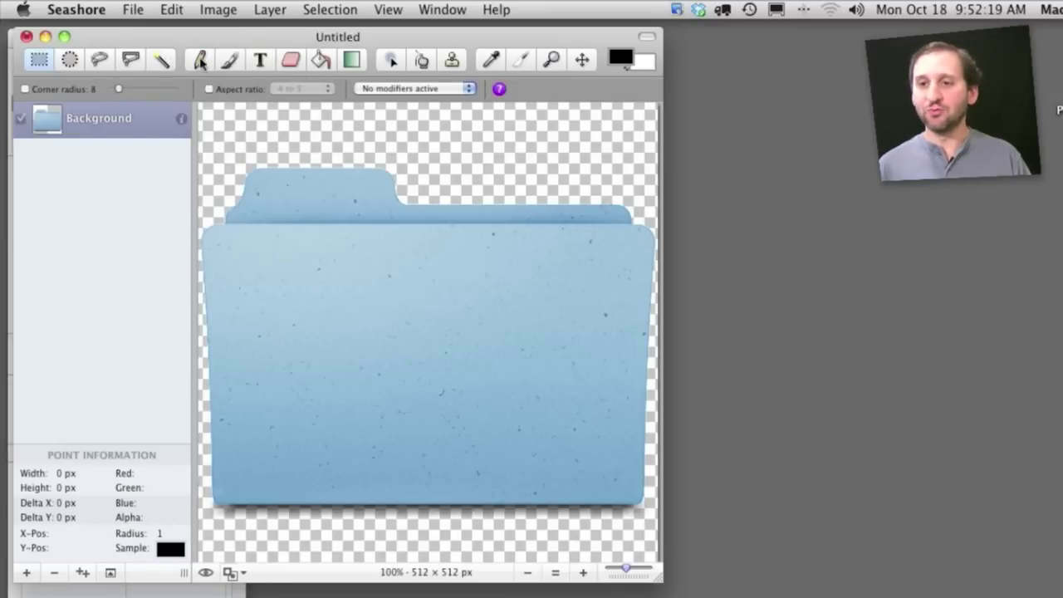
Brush a black spiral across the folder picture and select the whole canvas.
click(229, 61)
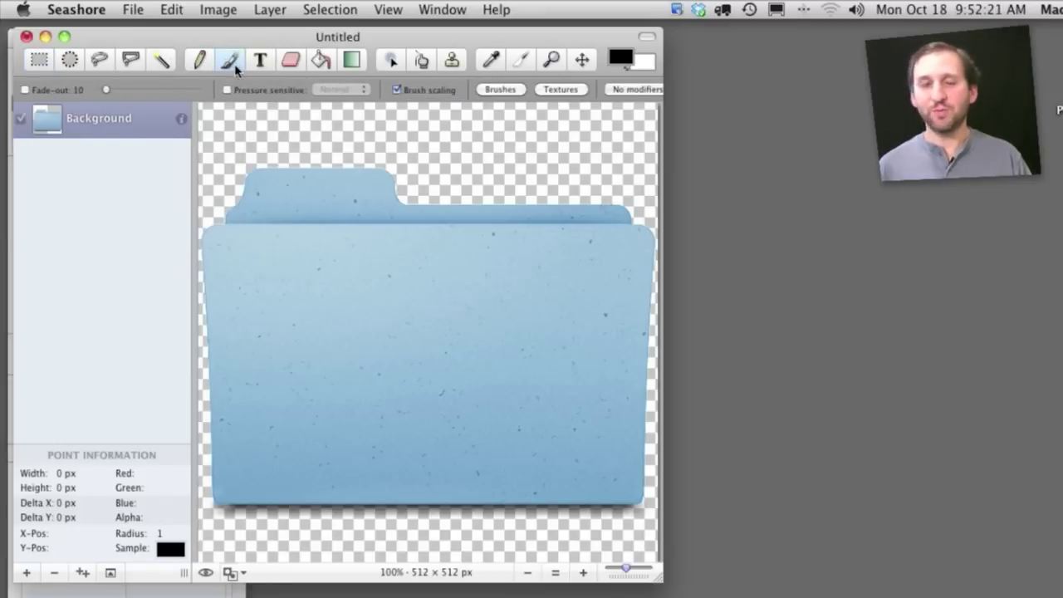
mouse_move(429, 369)
mouse_down()
mouse_move(432, 339)
mouse_move(362, 420)
mouse_move(487, 343)
mouse_move(371, 442)
mouse_move(406, 302)
mouse_move(531, 404)
mouse_move(486, 442)
mouse_up()
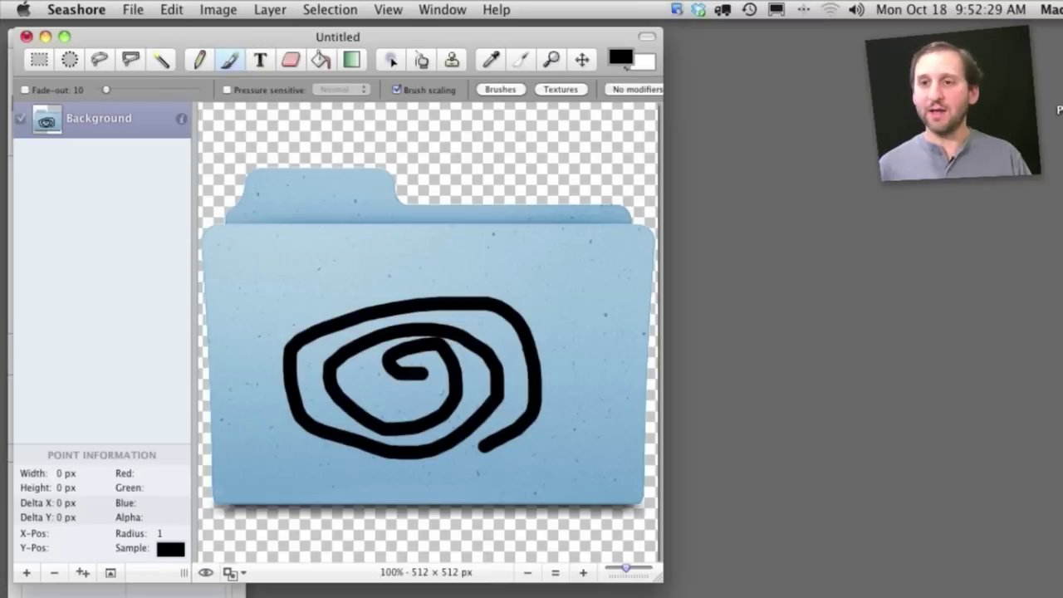
click(172, 9)
click(198, 217)
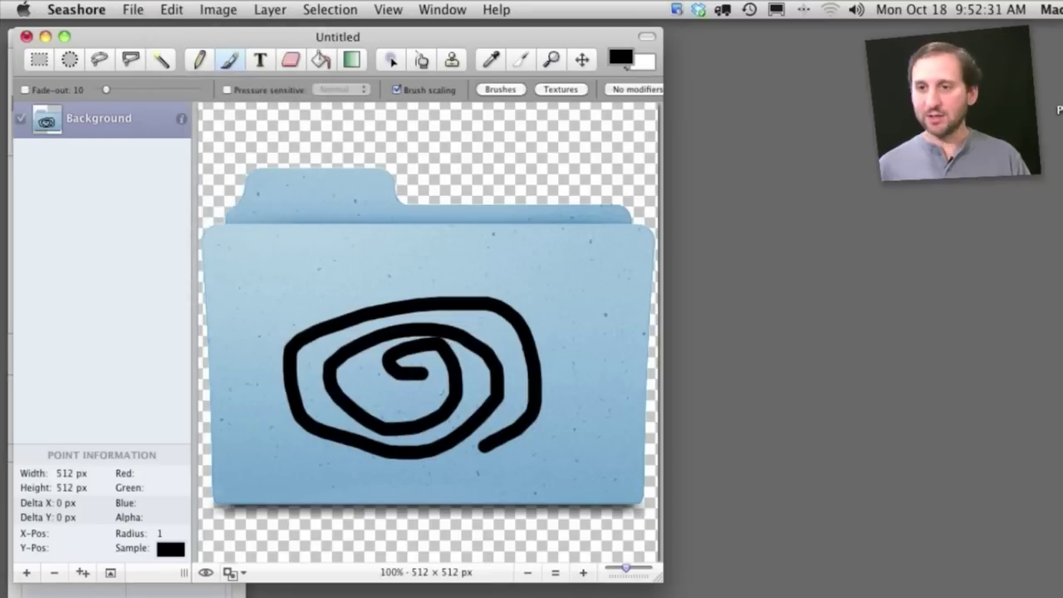
Copy the spiral folder image and bring back the Test Documents Info window.
click(171, 9)
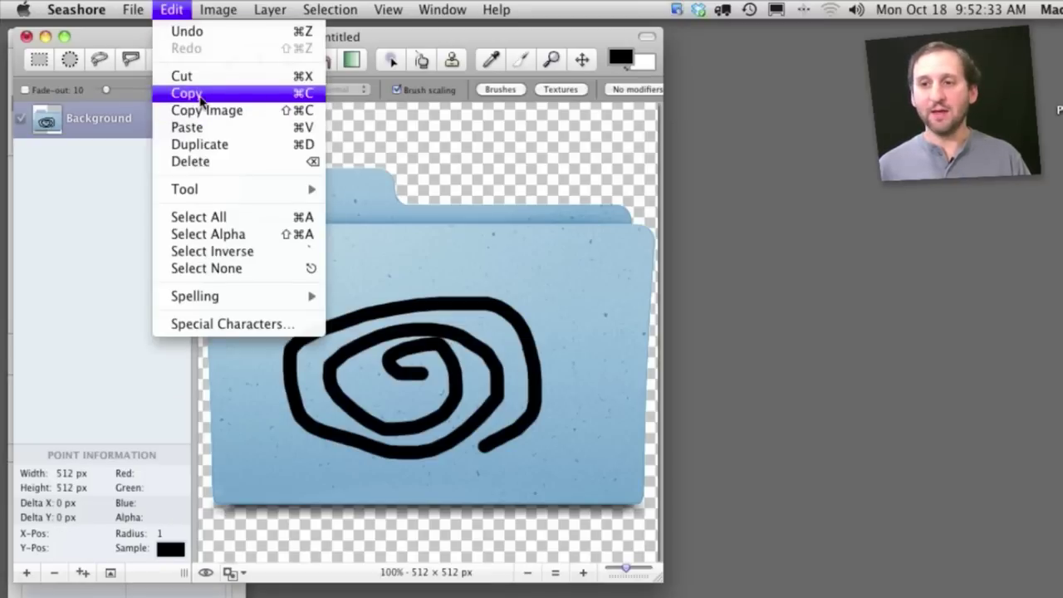
click(200, 101)
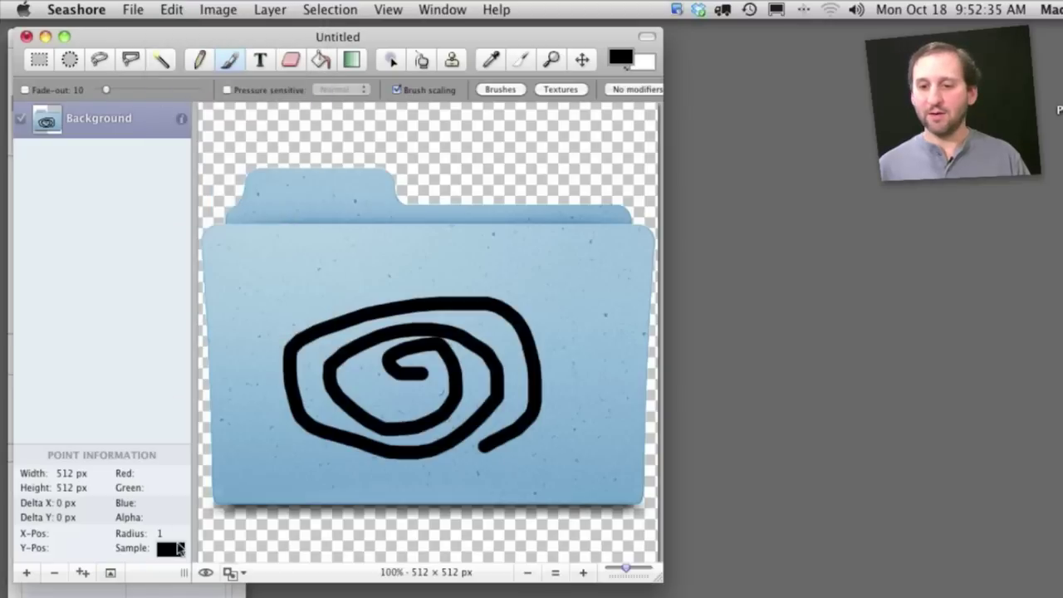
click(149, 589)
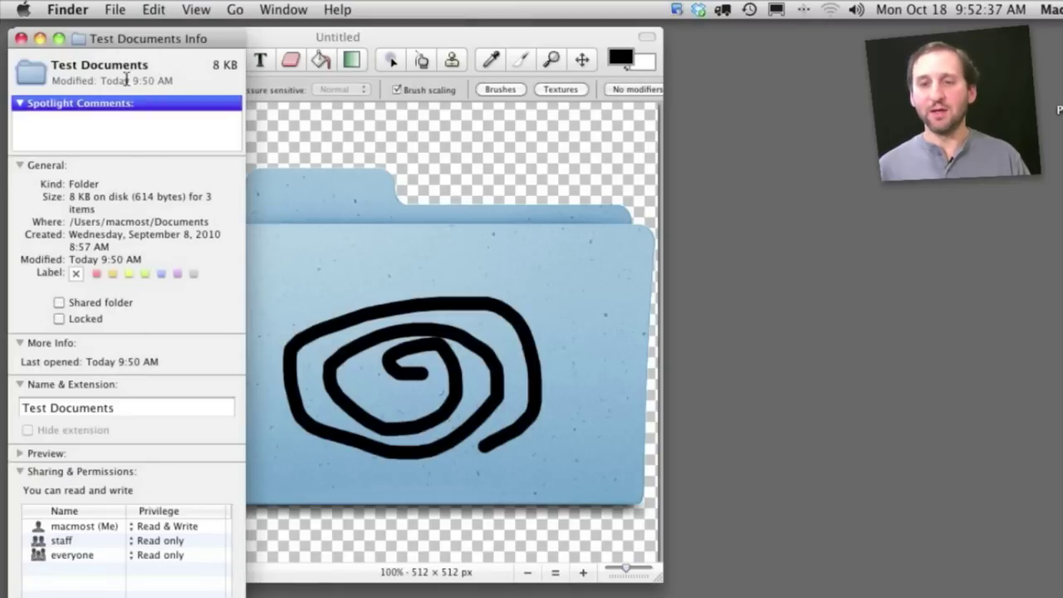
Paste the spiral image as the Test Documents folder icon and hide Seashore.
click(31, 75)
key(super+v)
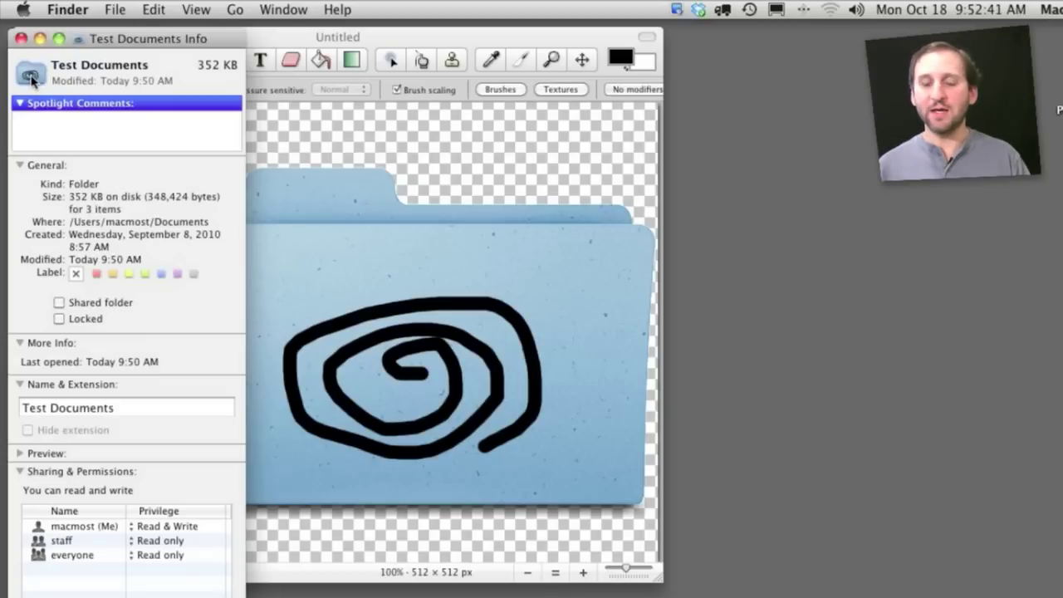
click(265, 42)
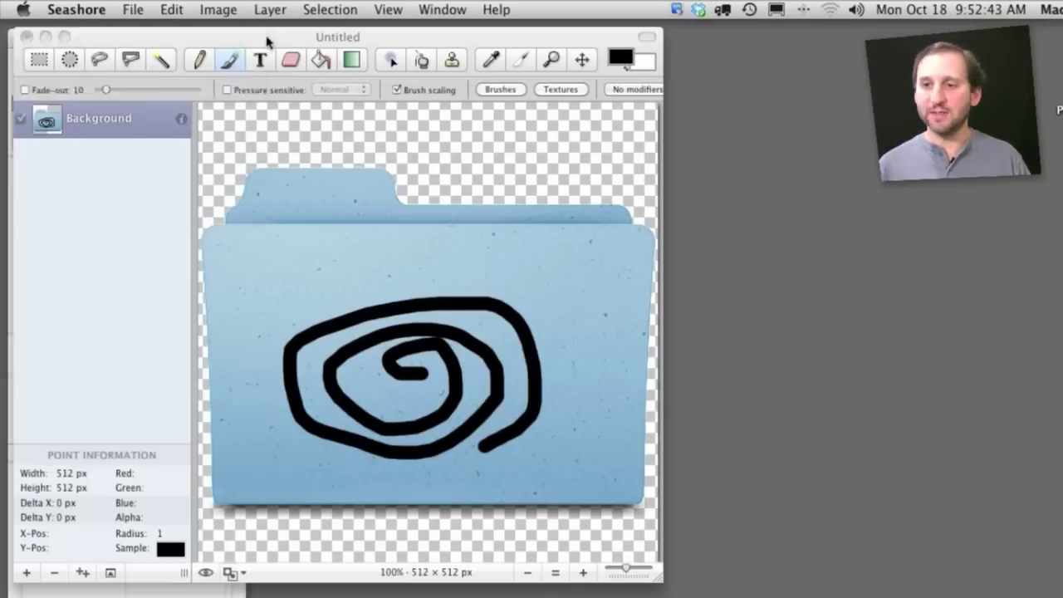
key(super+h)
Show the Finder window as large icons, enlarge it, and go up to Documents.
drag(307, 56, 450, 48)
drag(458, 347, 378, 347)
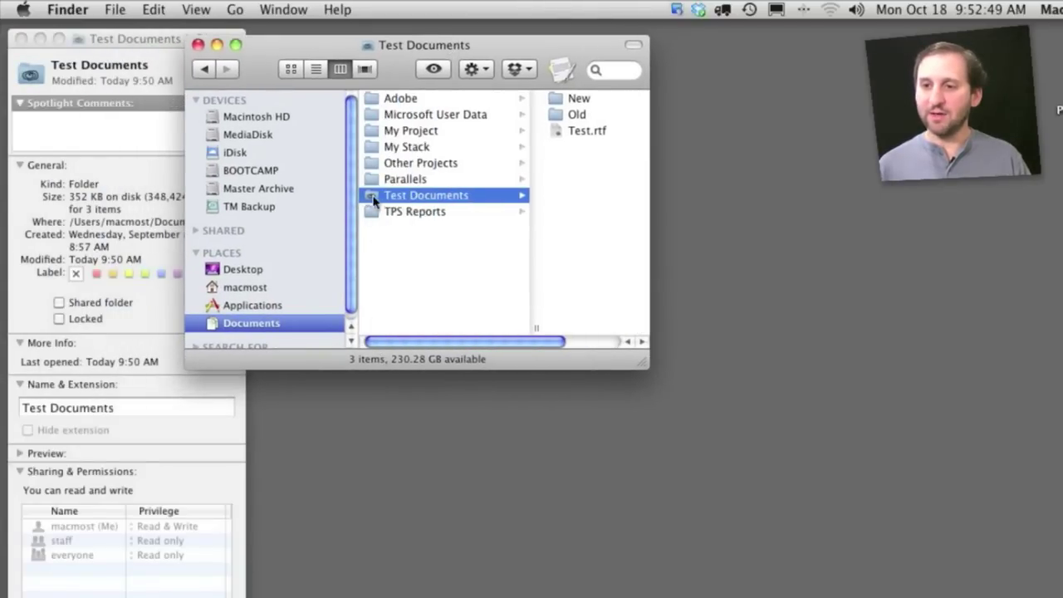
click(290, 69)
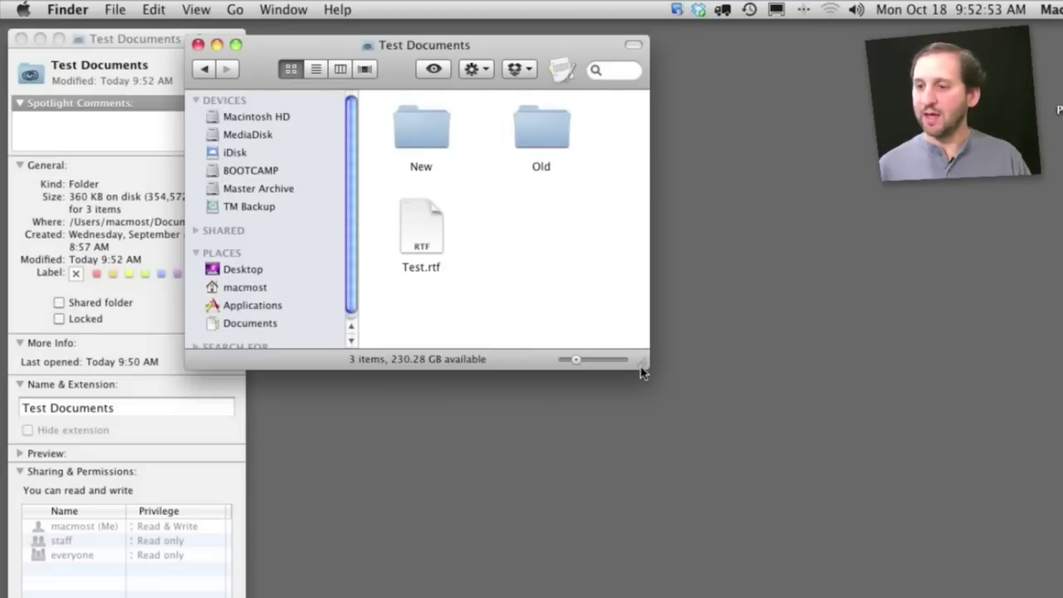
drag(643, 362, 717, 493)
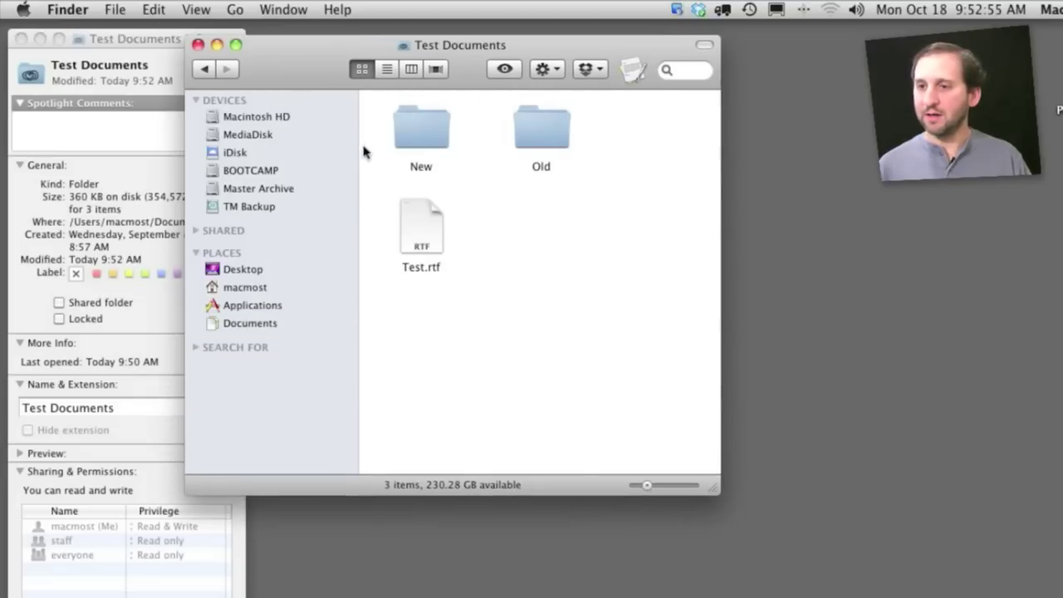
super+click(456, 47)
click(452, 63)
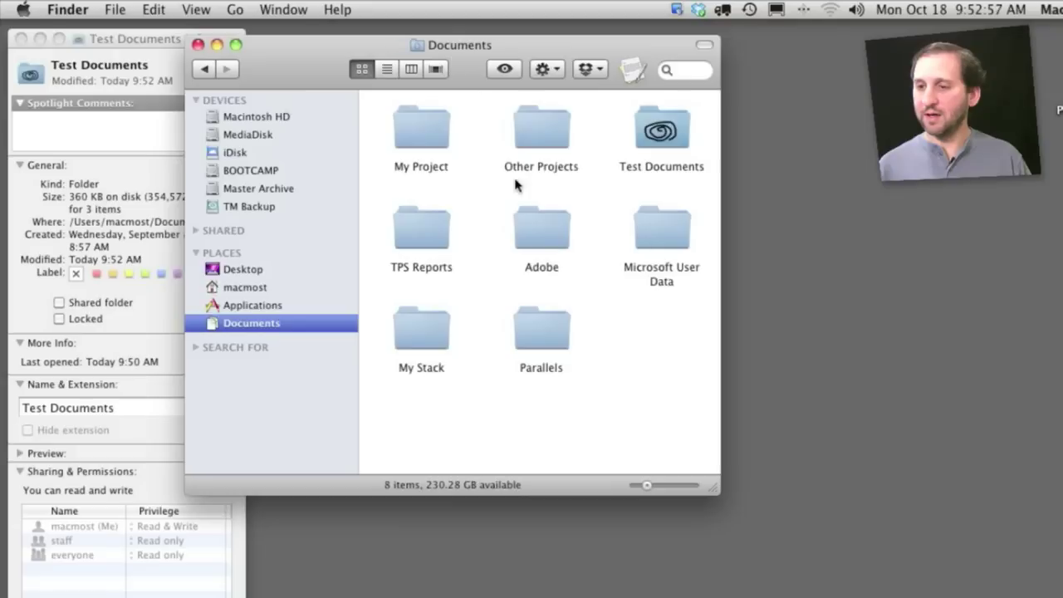
drag(656, 56, 457, 55)
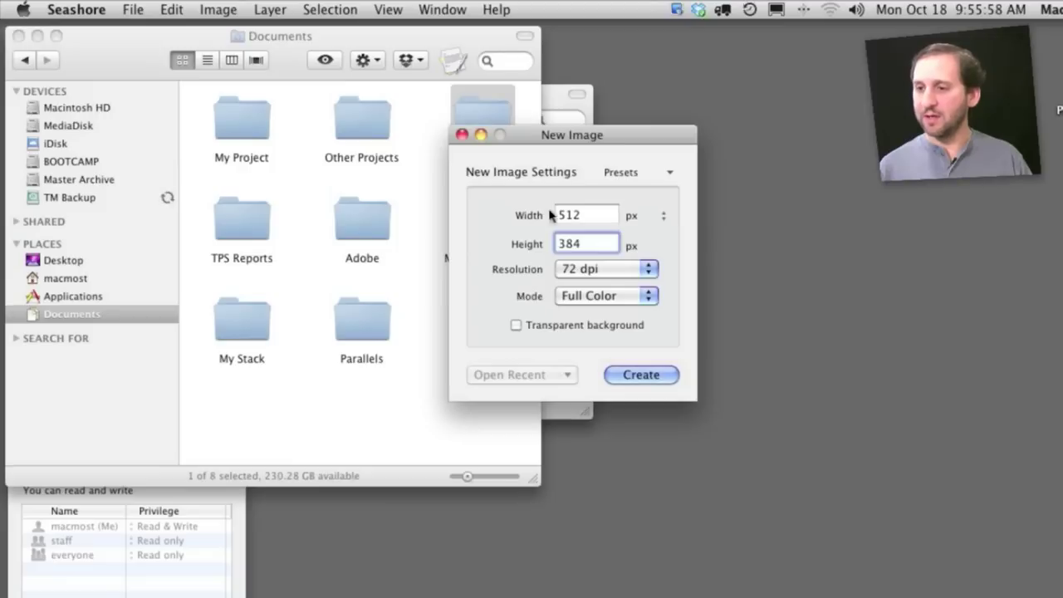
Create a new 512 × 512 image with a transparent background.
key(Tab)
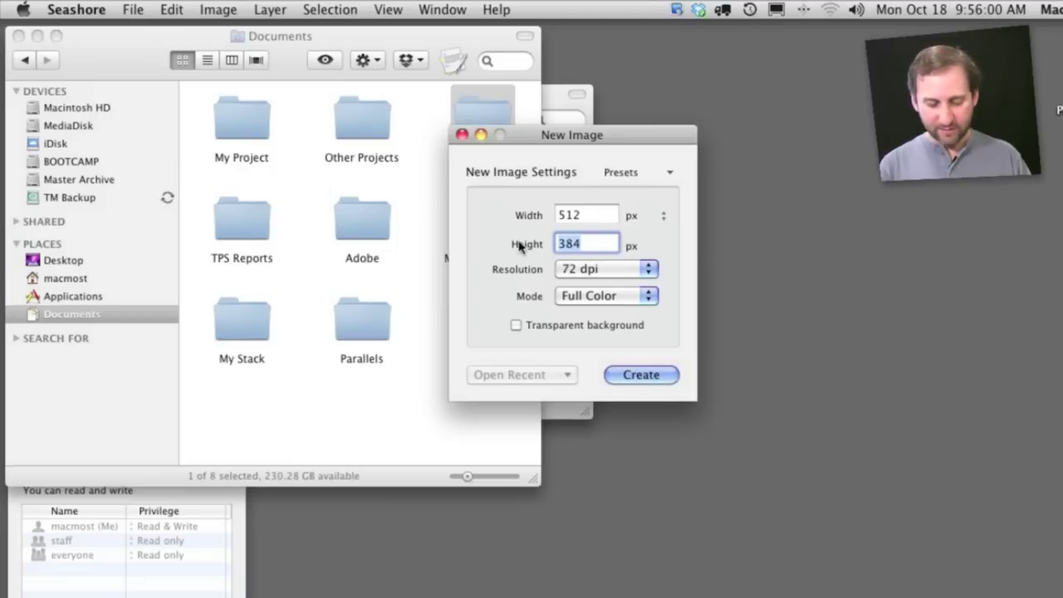
text(512)
key(Tab)
key(Tab)
click(553, 330)
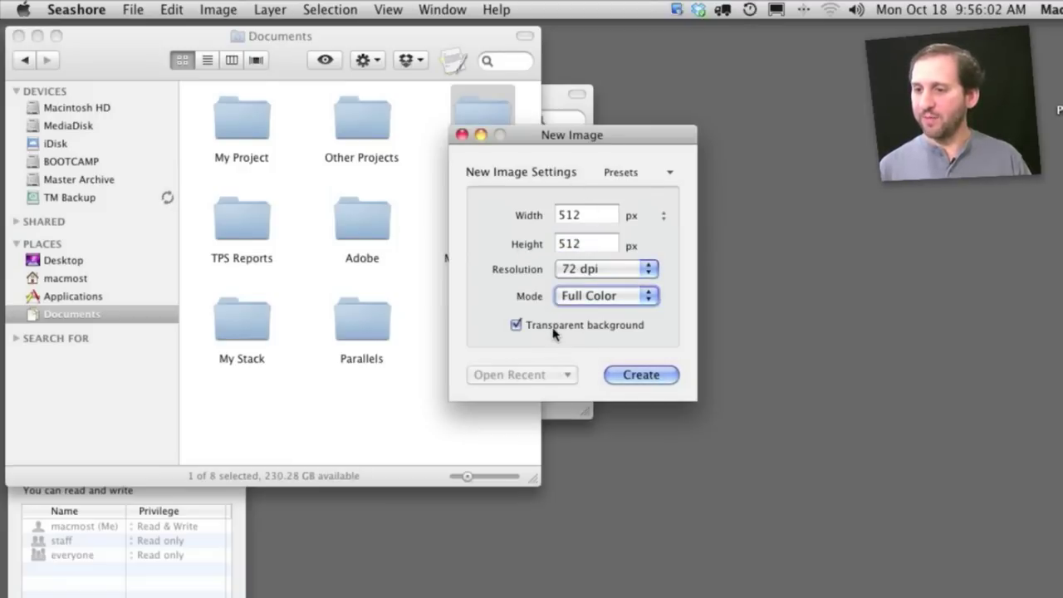
click(652, 375)
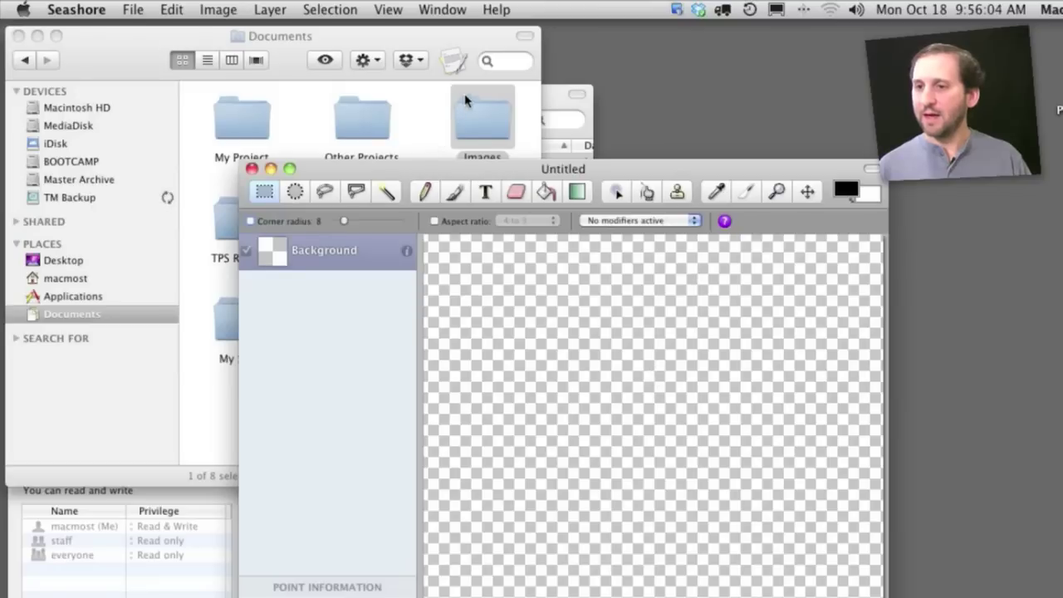
Paste the Images folder icon from its Info window into the image and anchor it.
click(465, 99)
key(super+i)
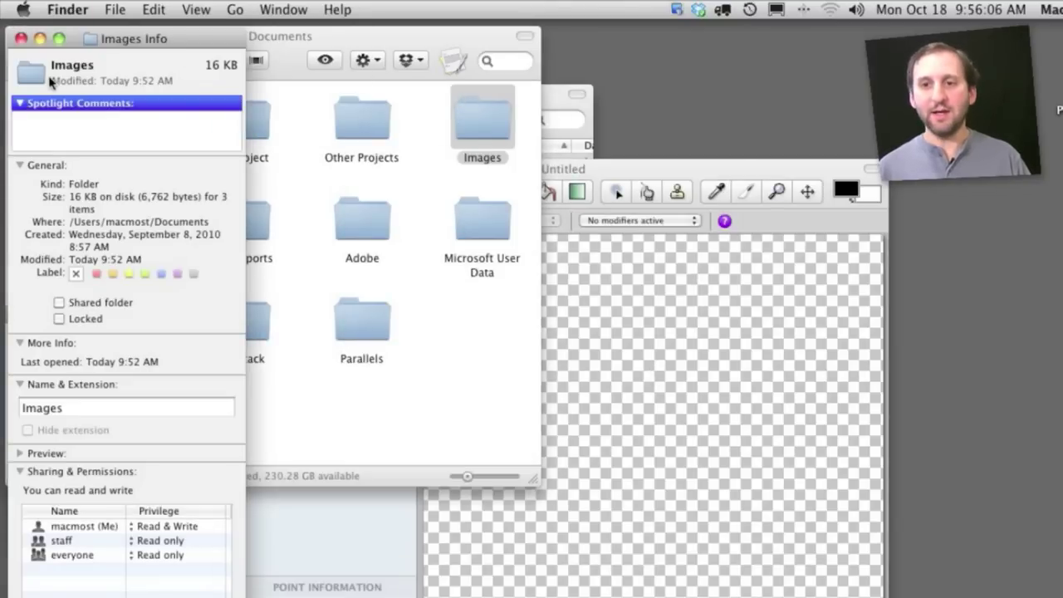
click(623, 287)
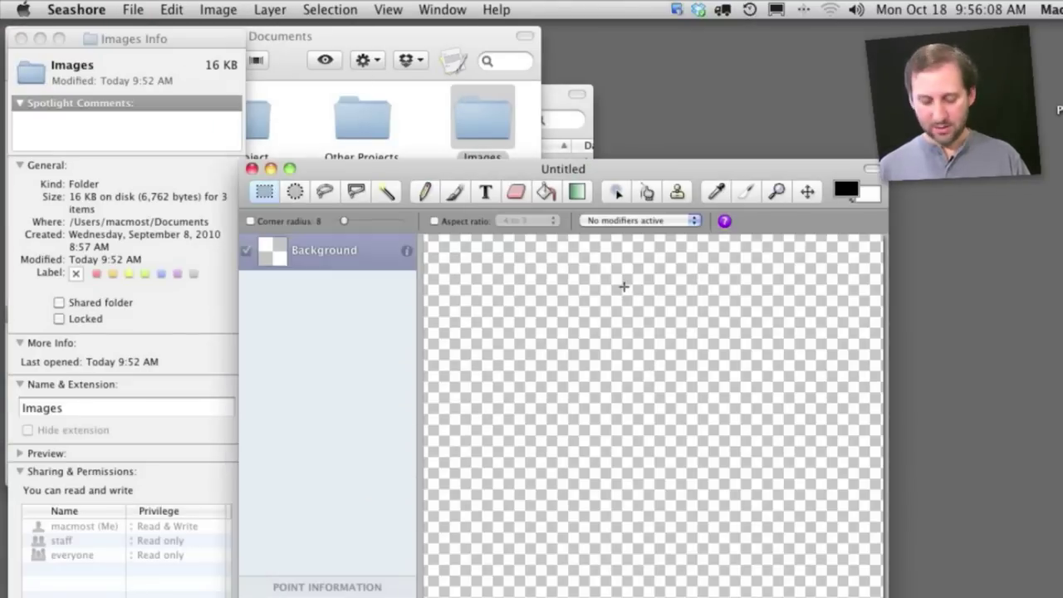
key(super+v)
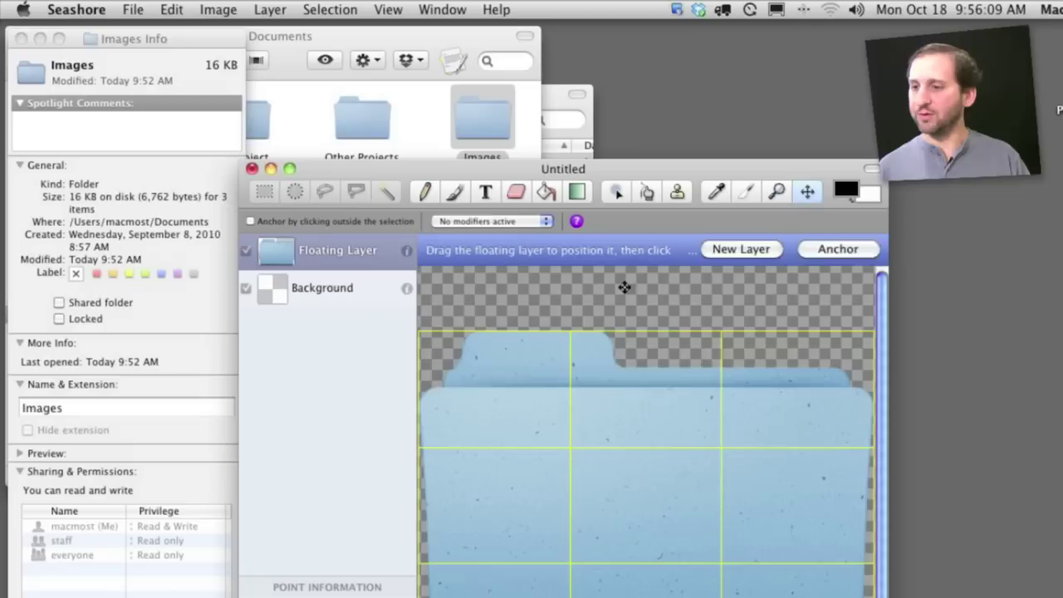
click(829, 250)
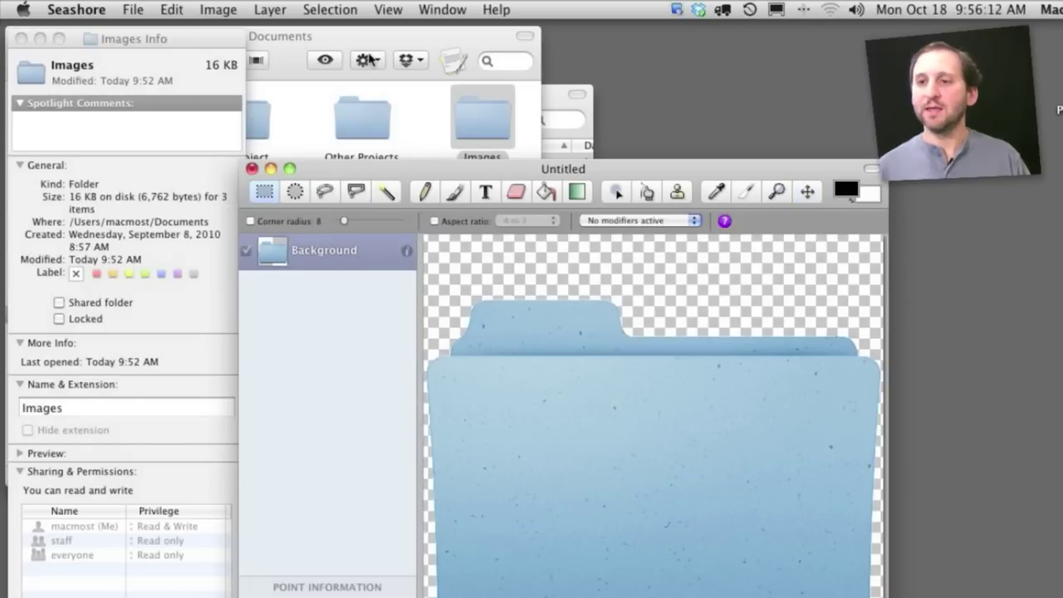
click(555, 100)
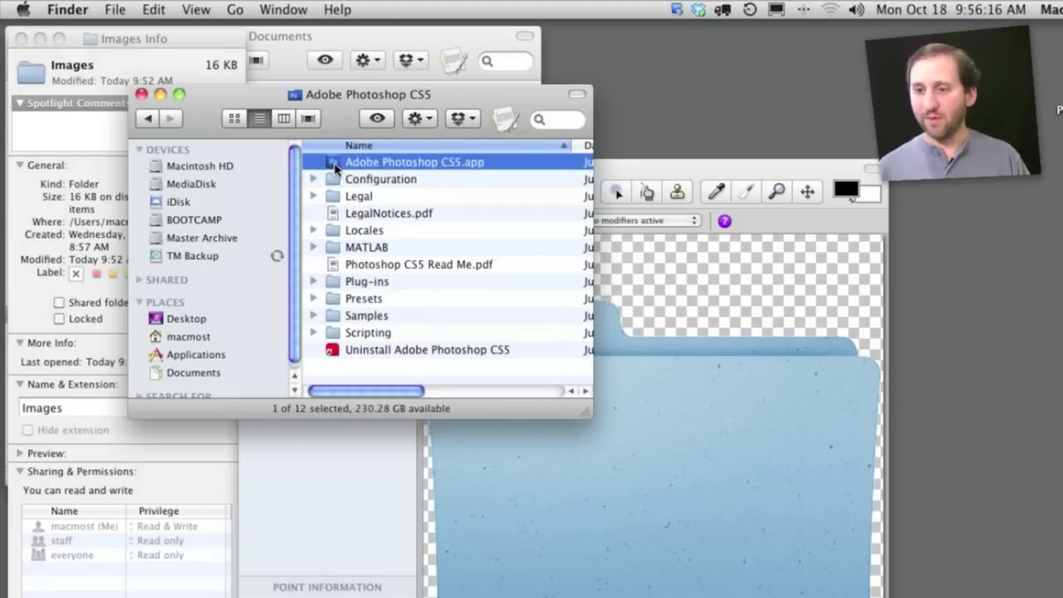
Paste the Adobe Photoshop CS5.app icon from its Info window into Seashore as Layer 1.
key(super+i)
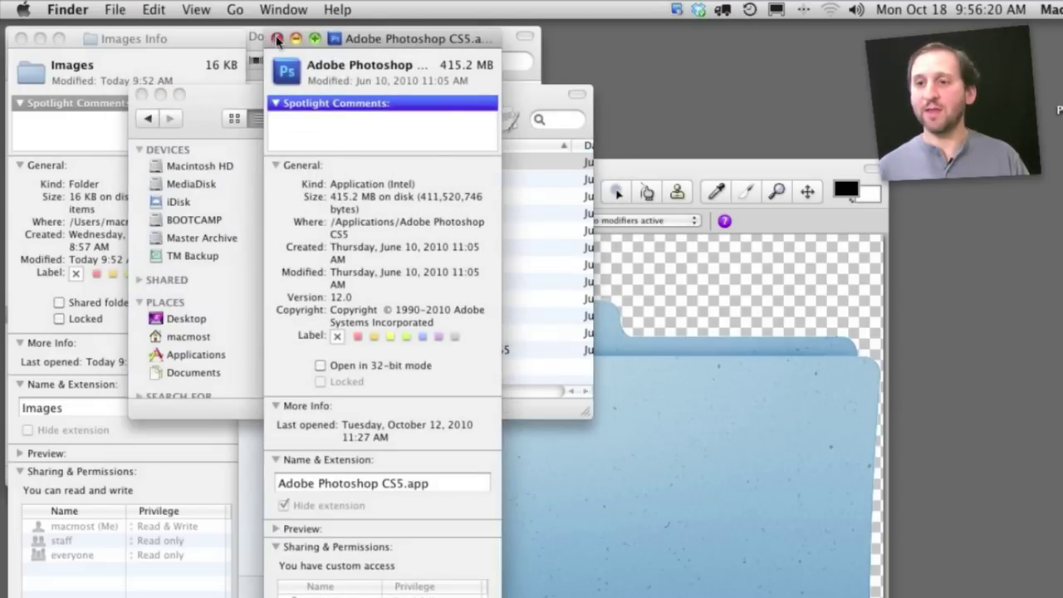
click(277, 38)
click(729, 266)
drag(694, 190, 503, 60)
key(super+v)
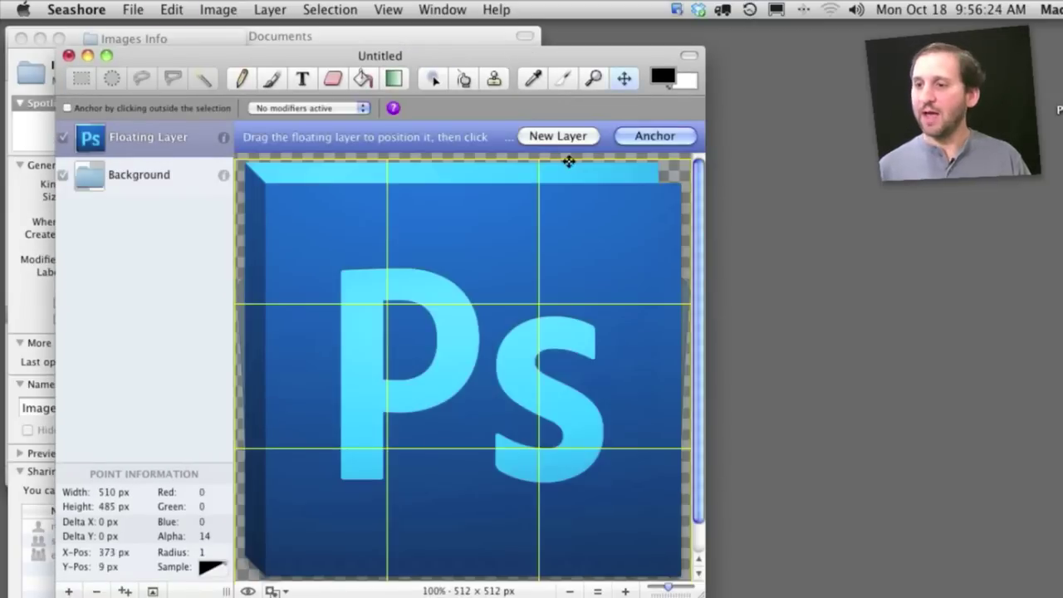
click(569, 136)
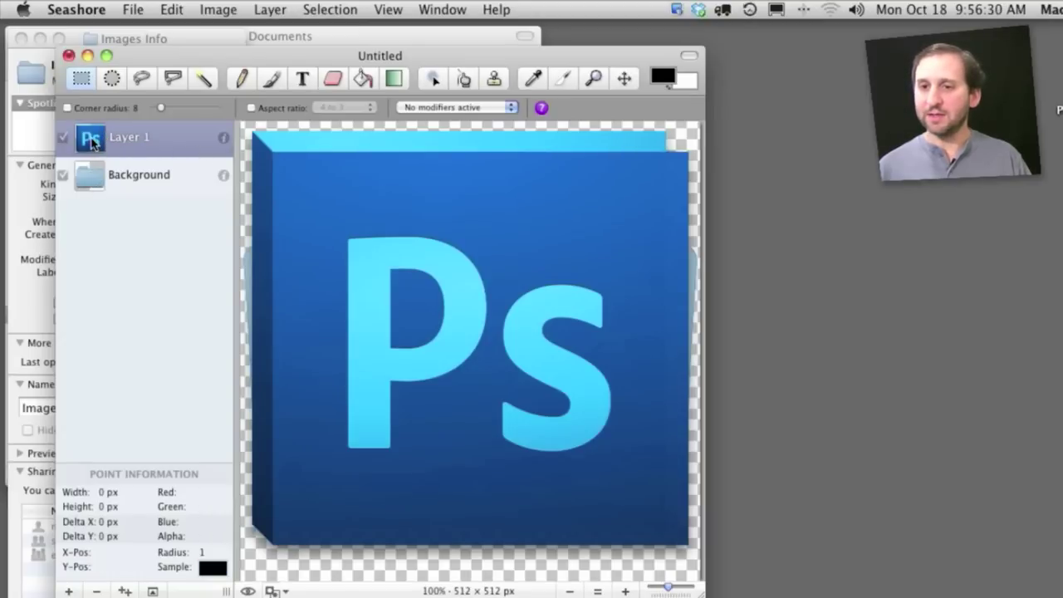
Scale Layer 1 to 60% horizontally and vertically, then drag it down onto the folder front.
click(217, 10)
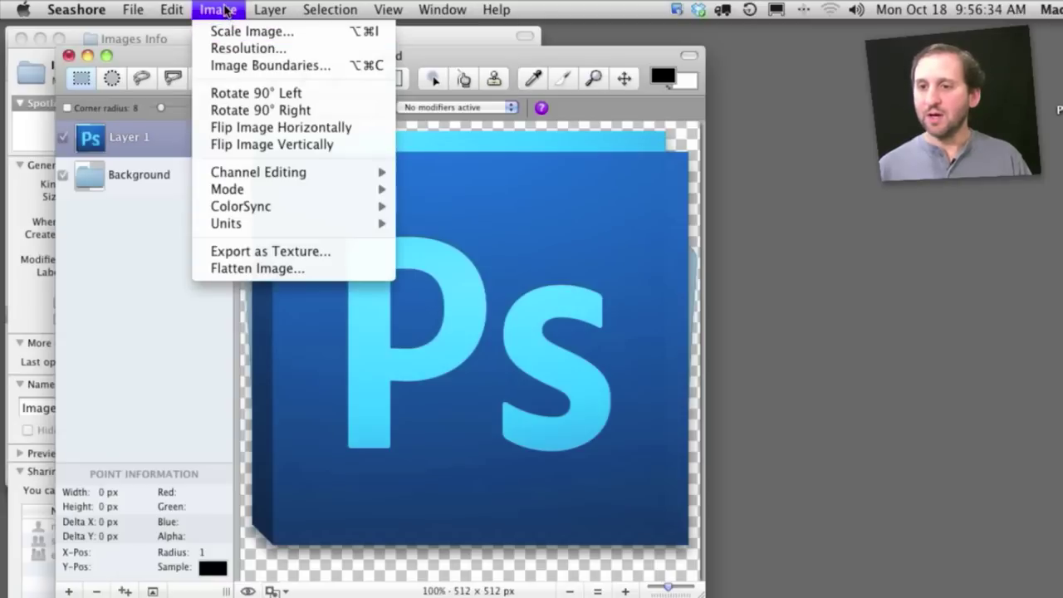
mouse_move(270, 10)
click(276, 32)
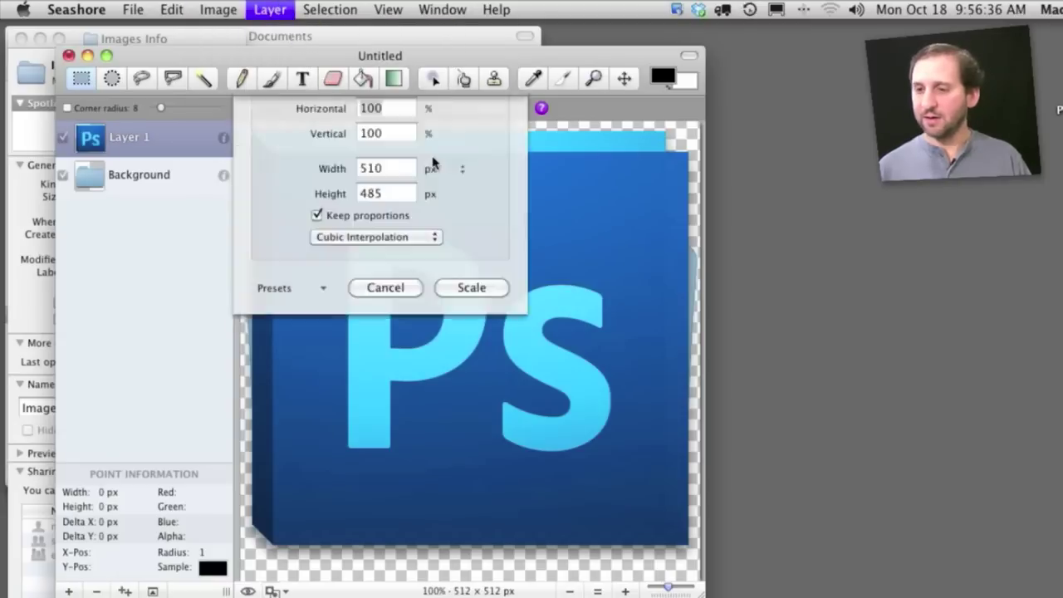
text(60)
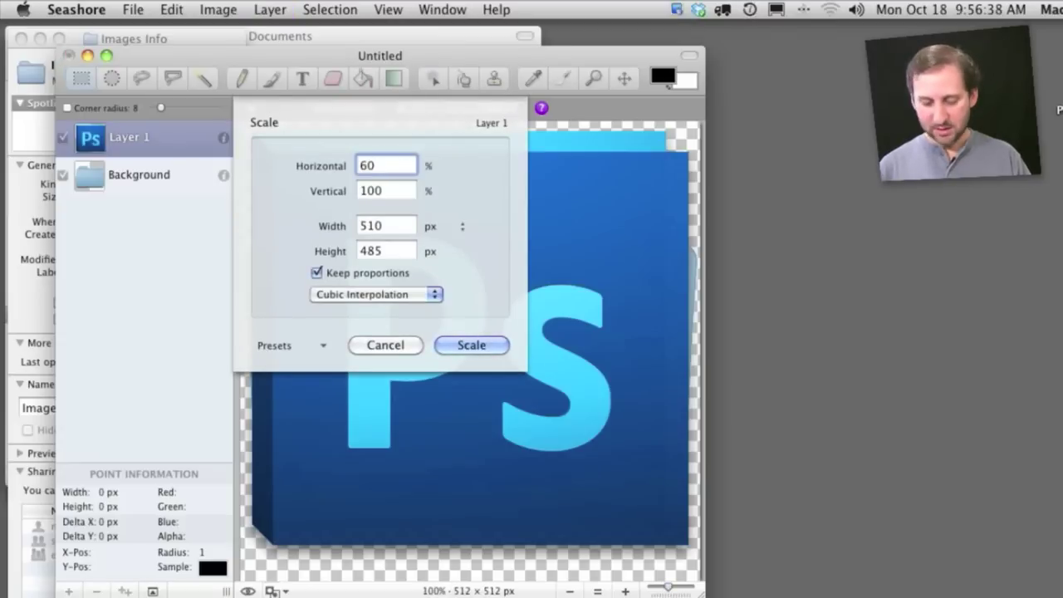
key(Tab)
text(60)
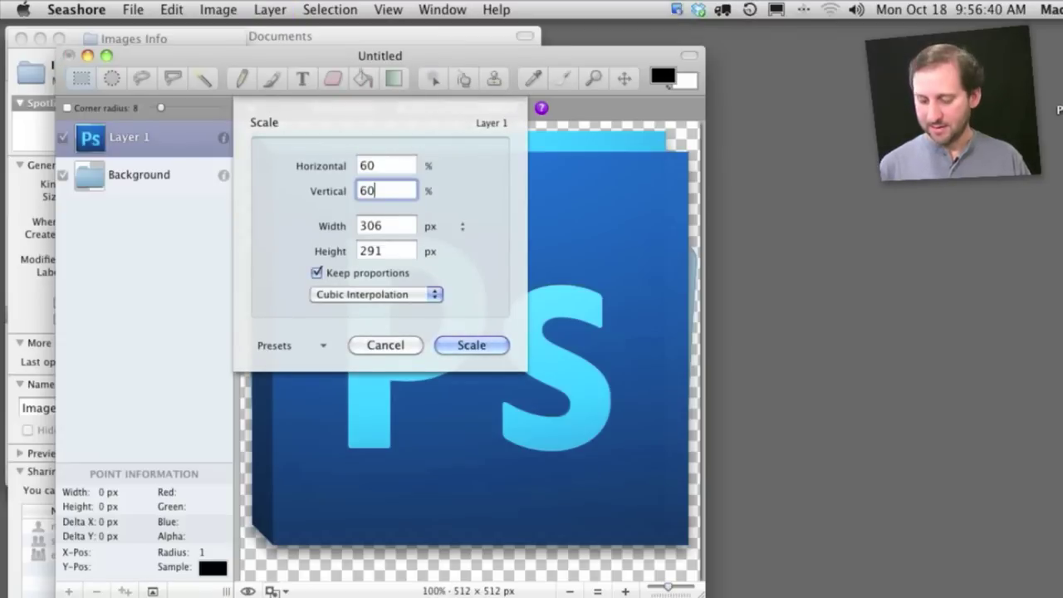
key(Return)
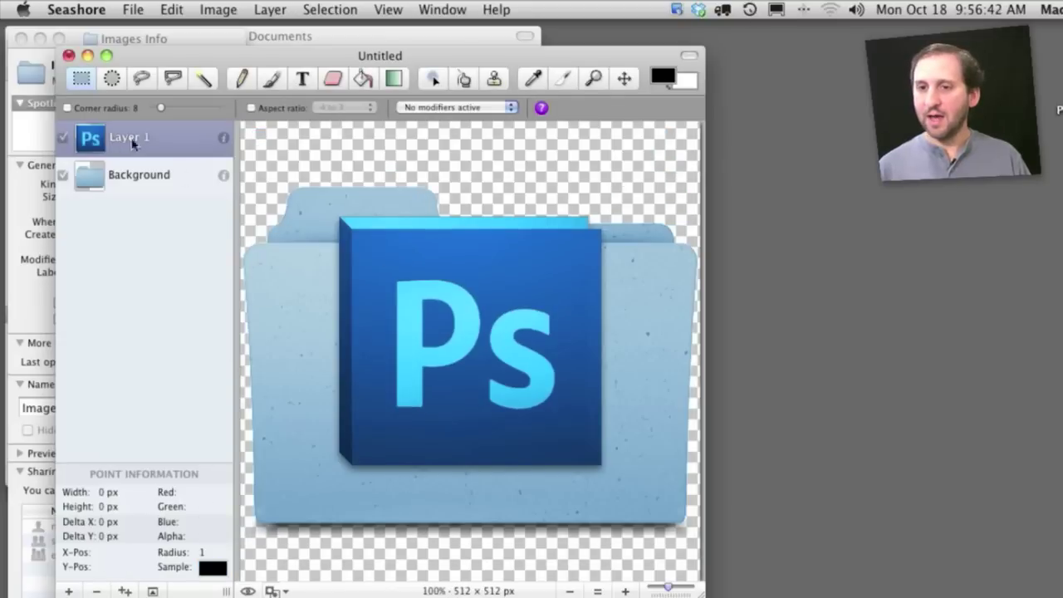
click(623, 78)
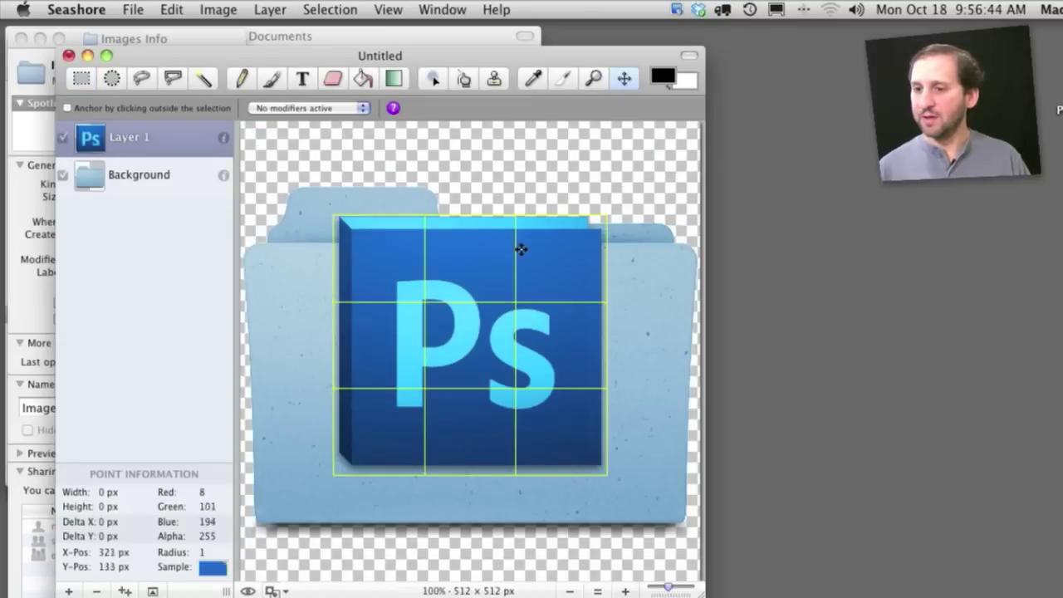
drag(482, 293, 489, 327)
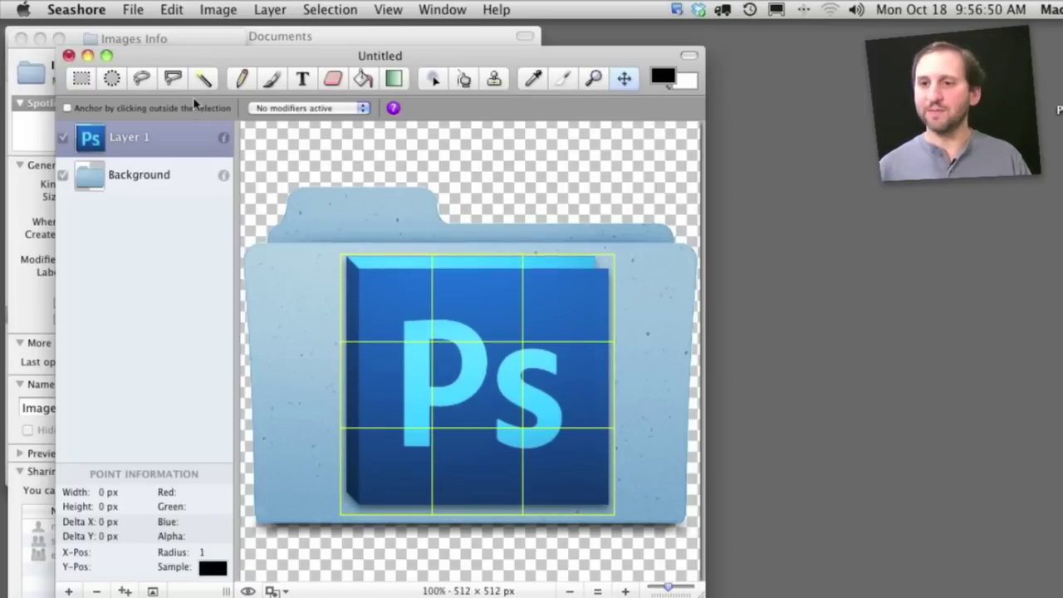
Merge the Photoshop layer into Background and select the entire 512 × 512 image.
click(270, 9)
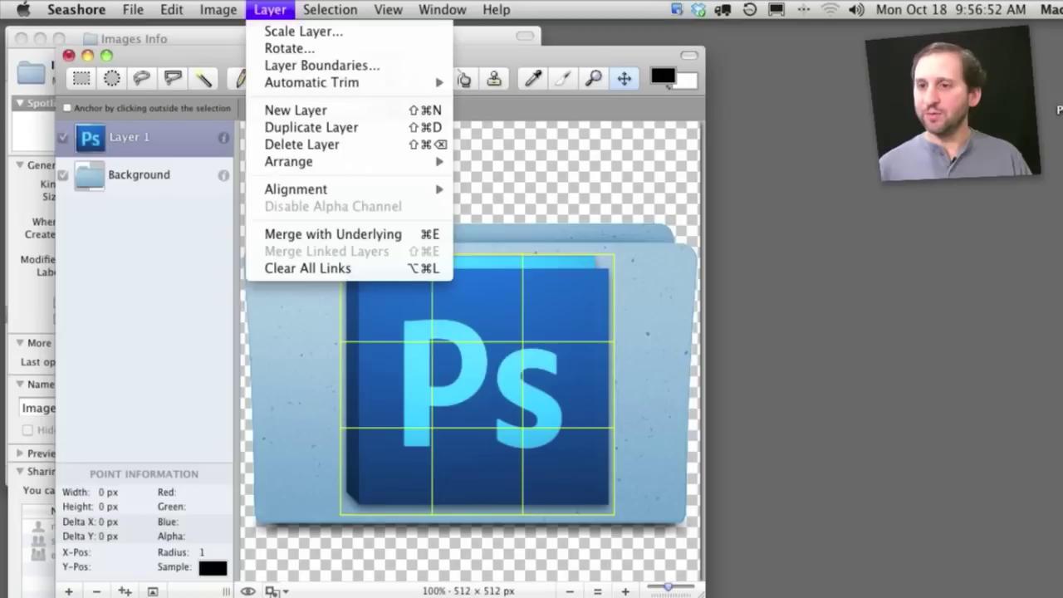
mouse_move(301, 84)
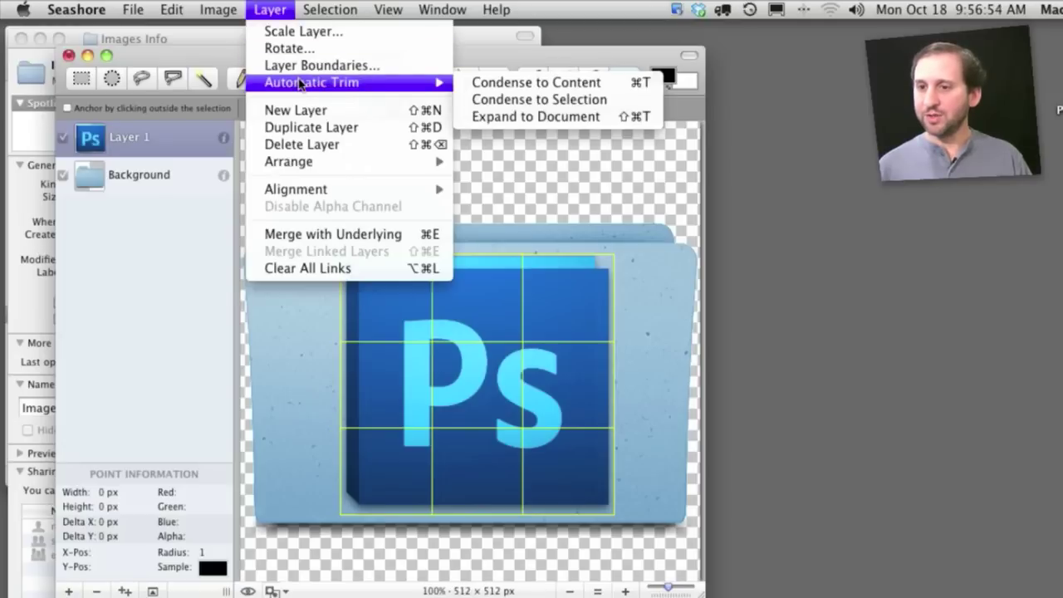
click(320, 235)
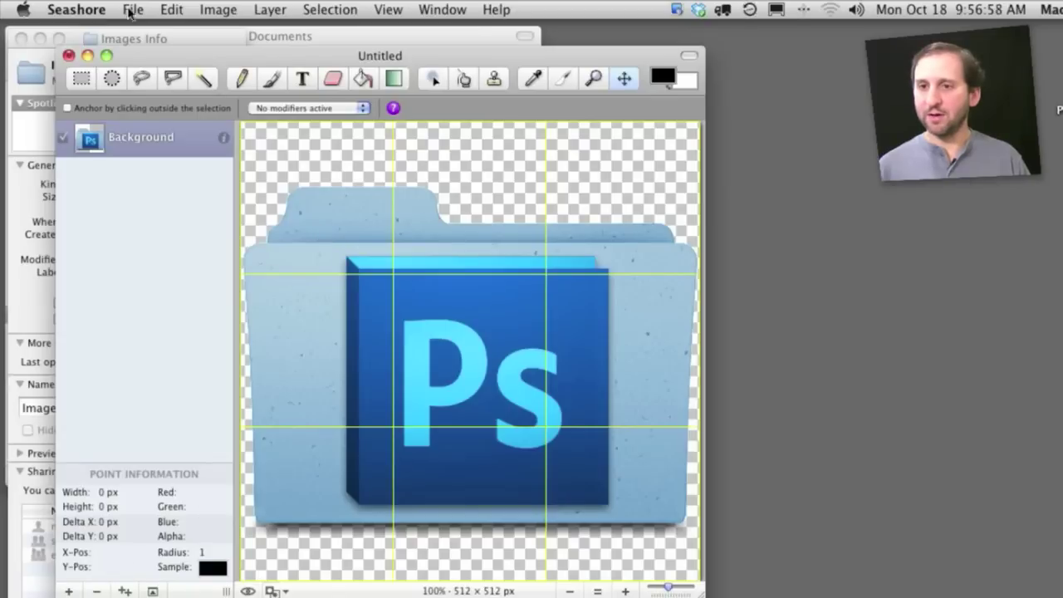
click(171, 9)
click(202, 216)
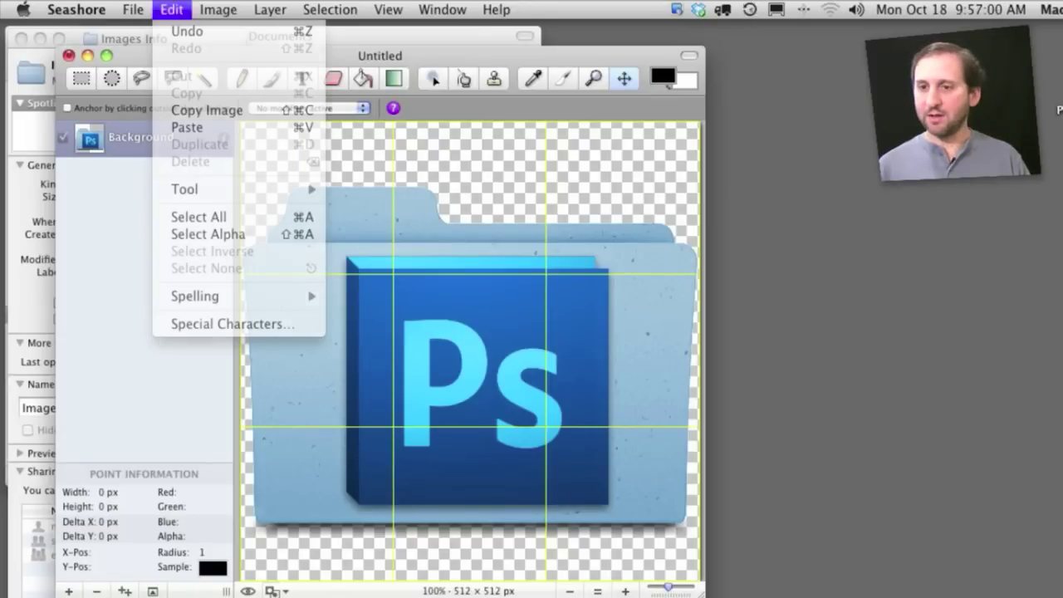
click(137, 39)
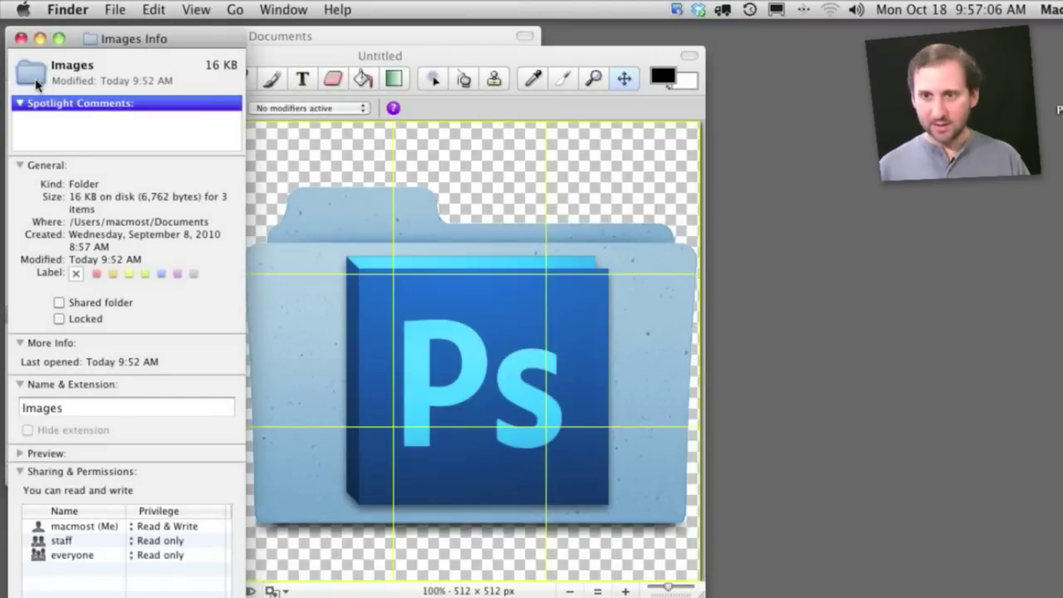
Return to the Documents window and deselect Images to confirm its new Photoshop-logo folder icon.
click(337, 38)
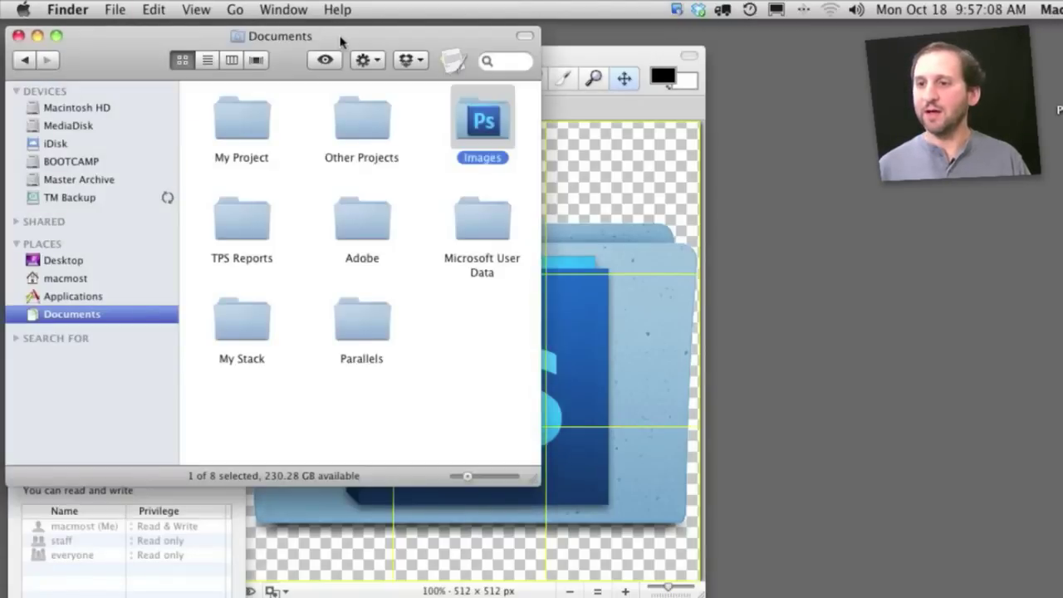
click(440, 162)
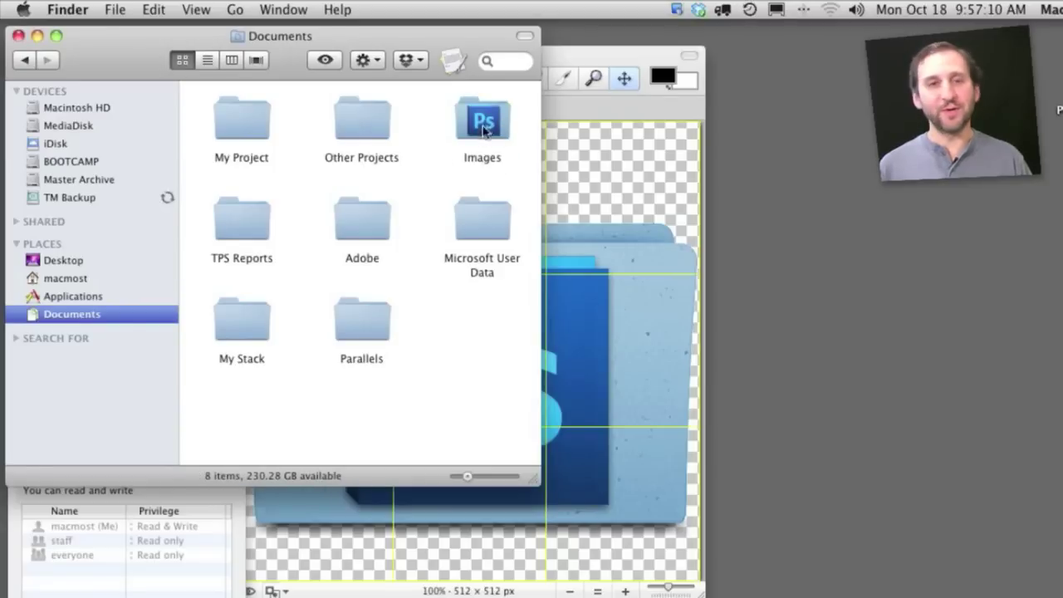